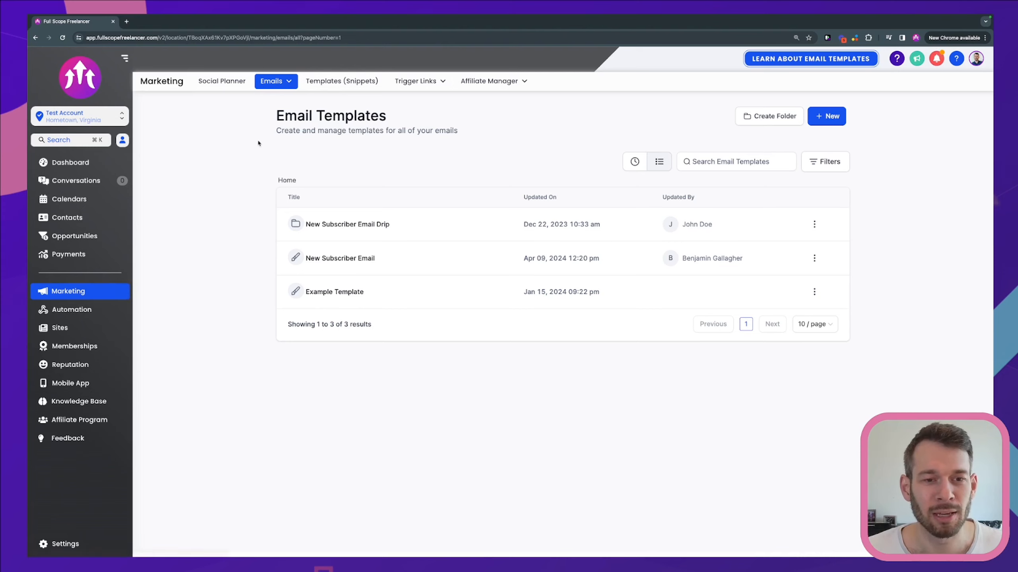
Step: Create a new blank email template using the visual Design Editor
{"action": "left_click", "coordinate": [277, 82]}
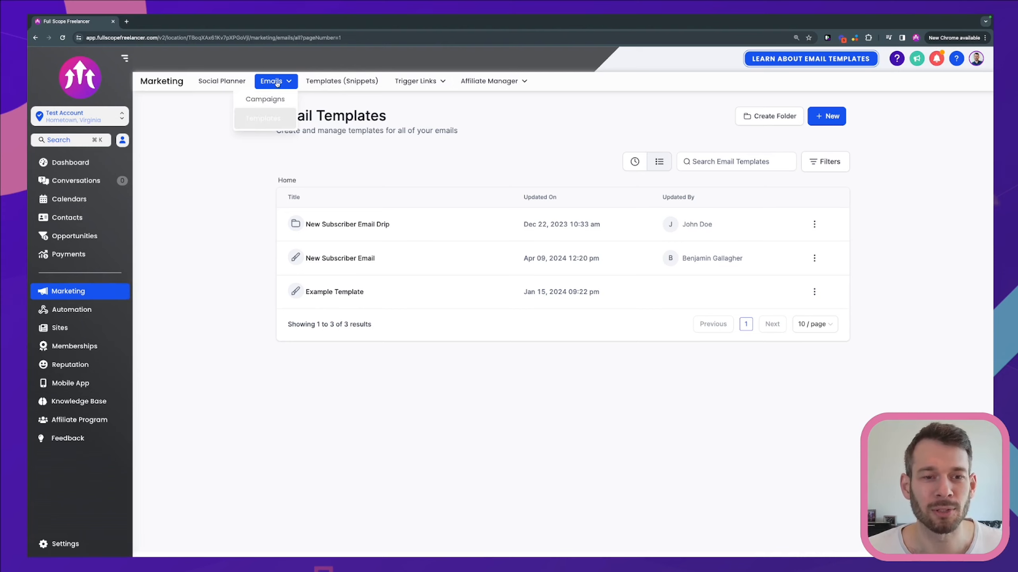
{"action": "left_click", "coordinate": [269, 123]}
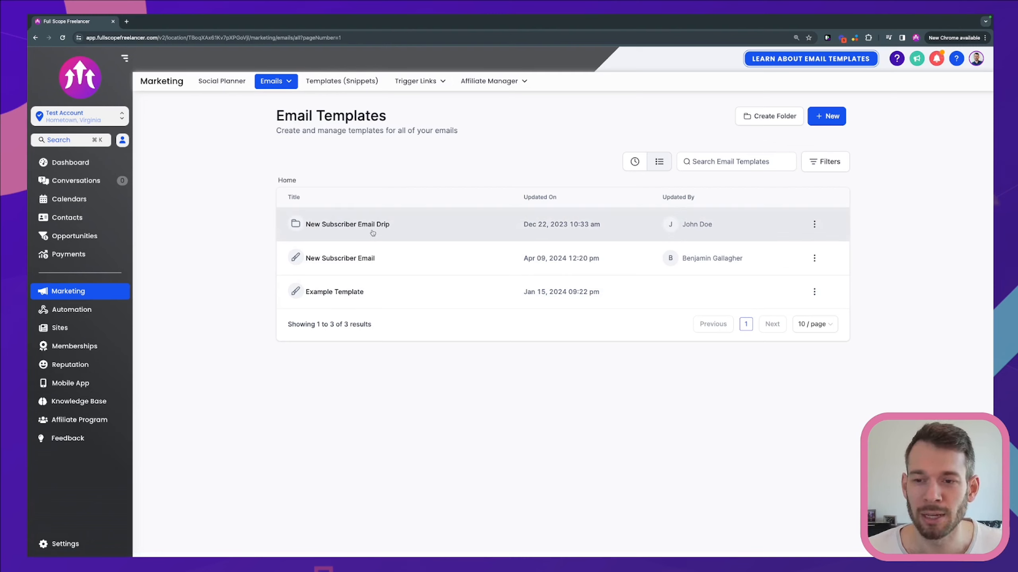
{"action": "left_click", "coordinate": [829, 120]}
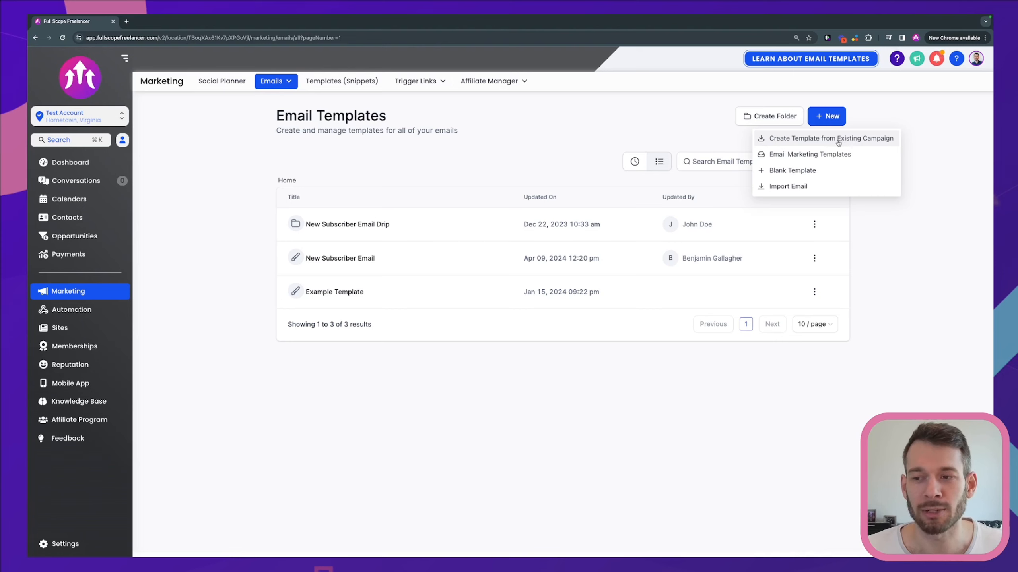
{"action": "mouse_move", "coordinate": [281, 85]}
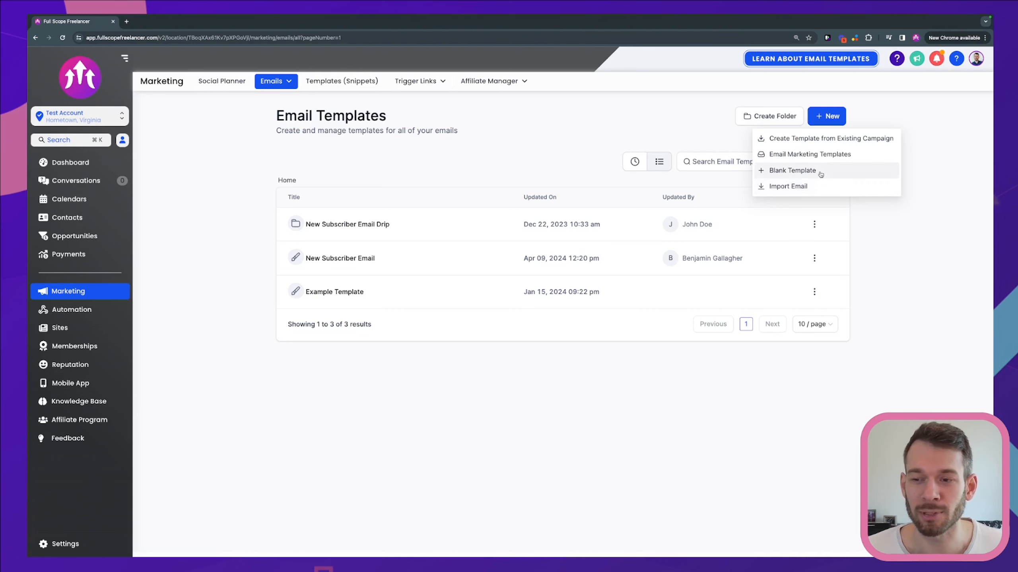
{"action": "left_click", "coordinate": [822, 171]}
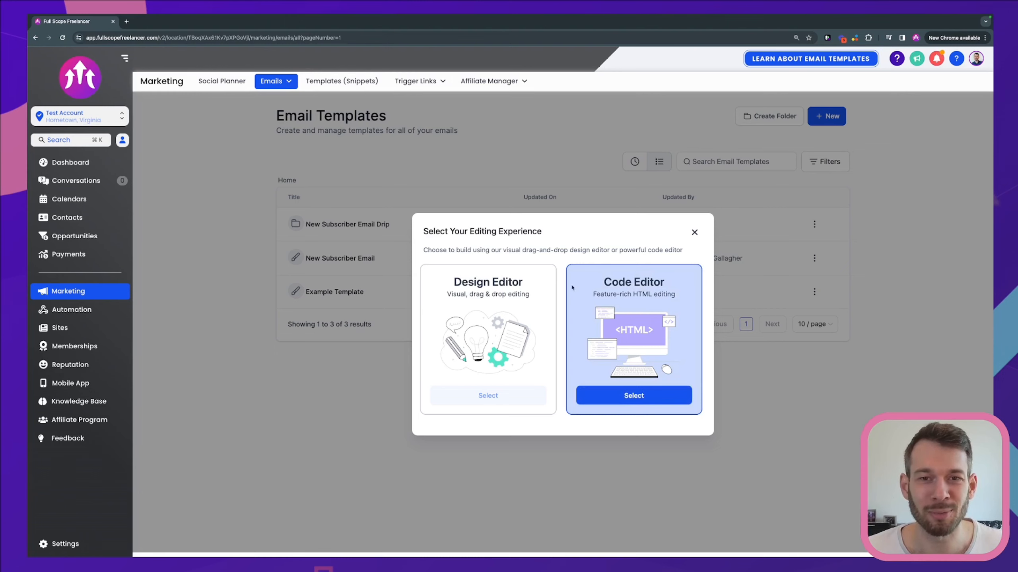
{"action": "left_click", "coordinate": [484, 400]}
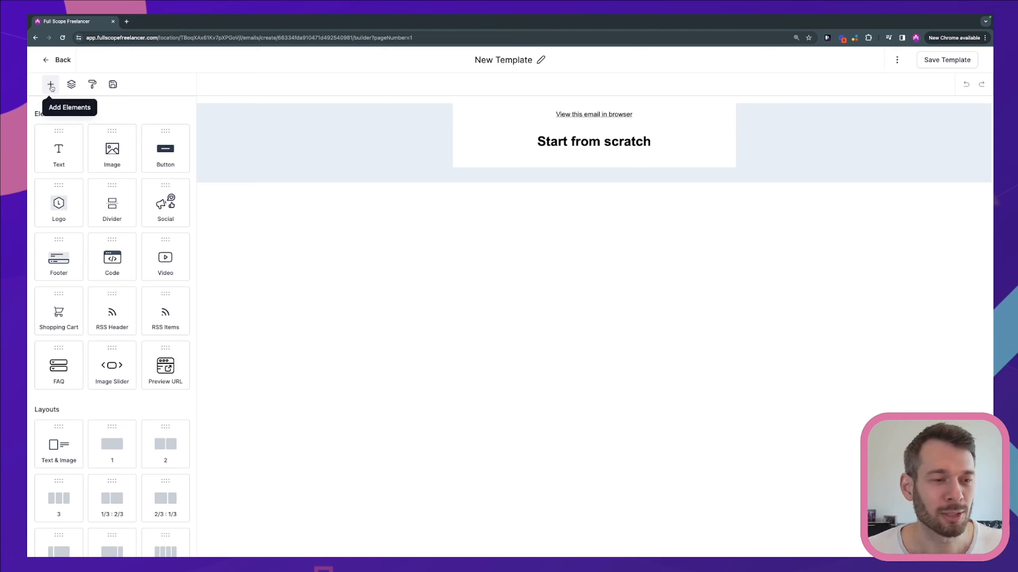
Step: Look over the template's section layers, and set the template's background color to gray-blue
{"action": "left_click", "coordinate": [73, 85]}
{"action": "left_click", "coordinate": [45, 118]}
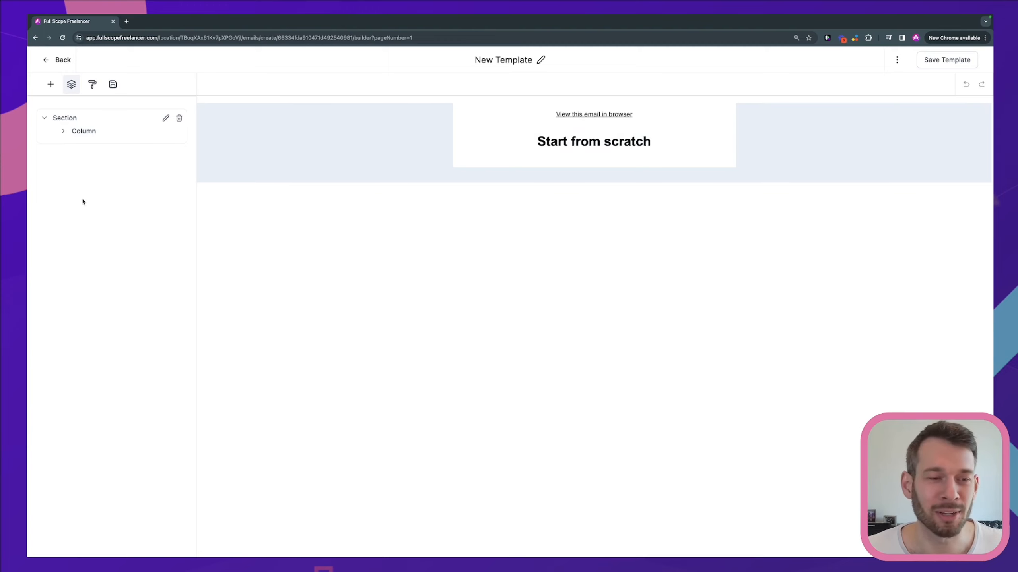
{"action": "left_click", "coordinate": [93, 86]}
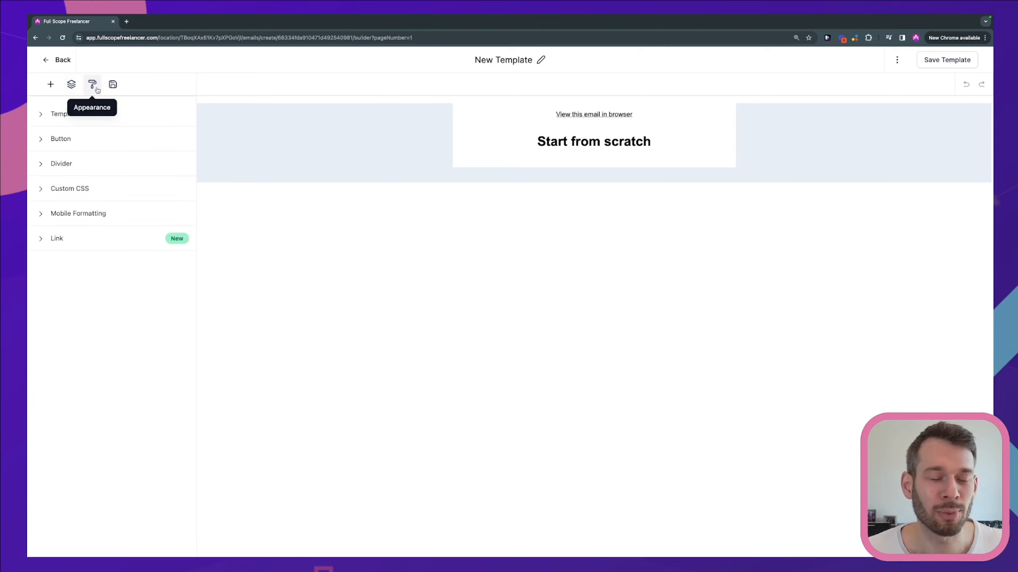
{"action": "left_click", "coordinate": [40, 117]}
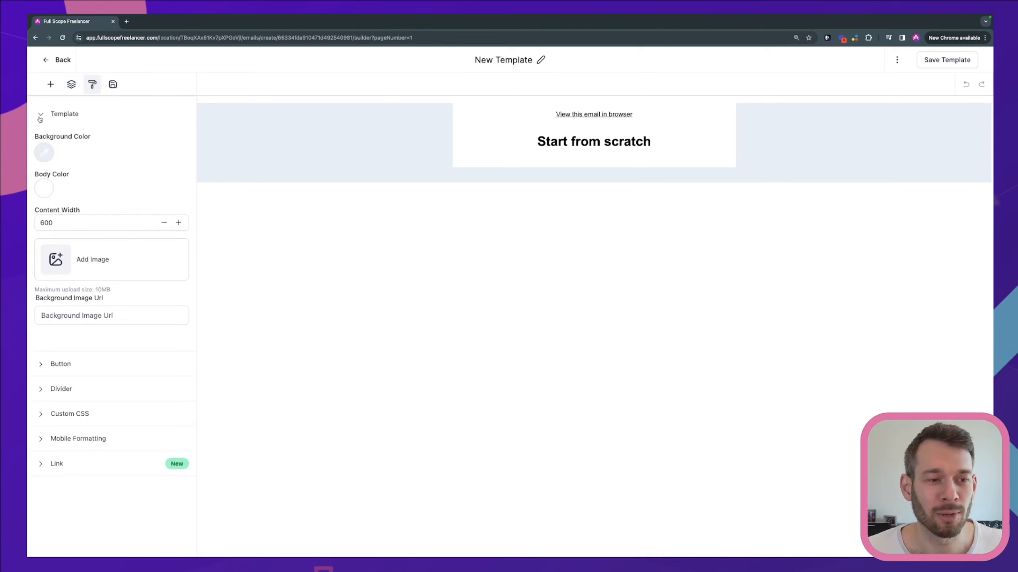
{"action": "left_click", "coordinate": [46, 154]}
{"action": "left_click", "coordinate": [108, 144]}
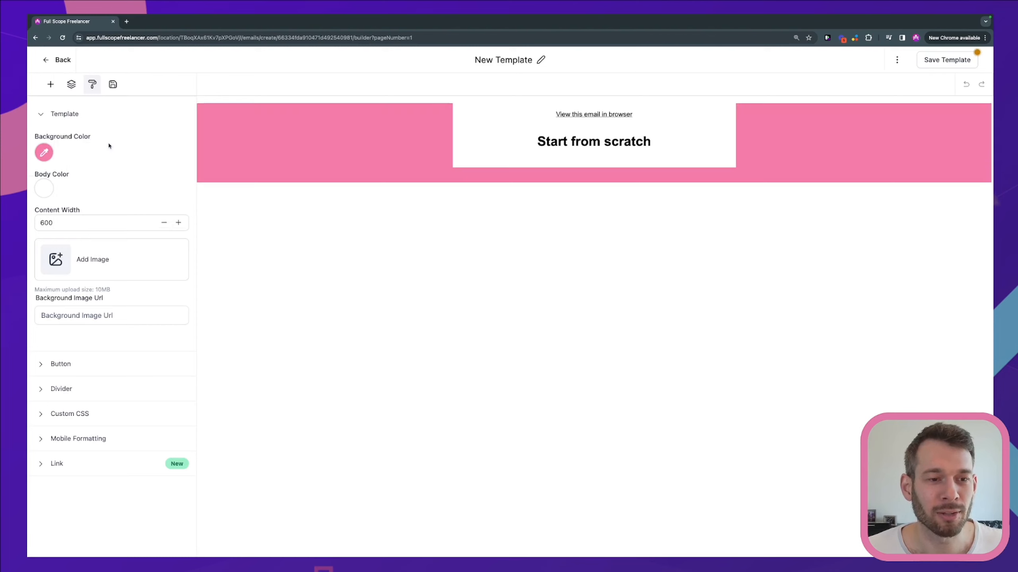
{"action": "left_click", "coordinate": [43, 153]}
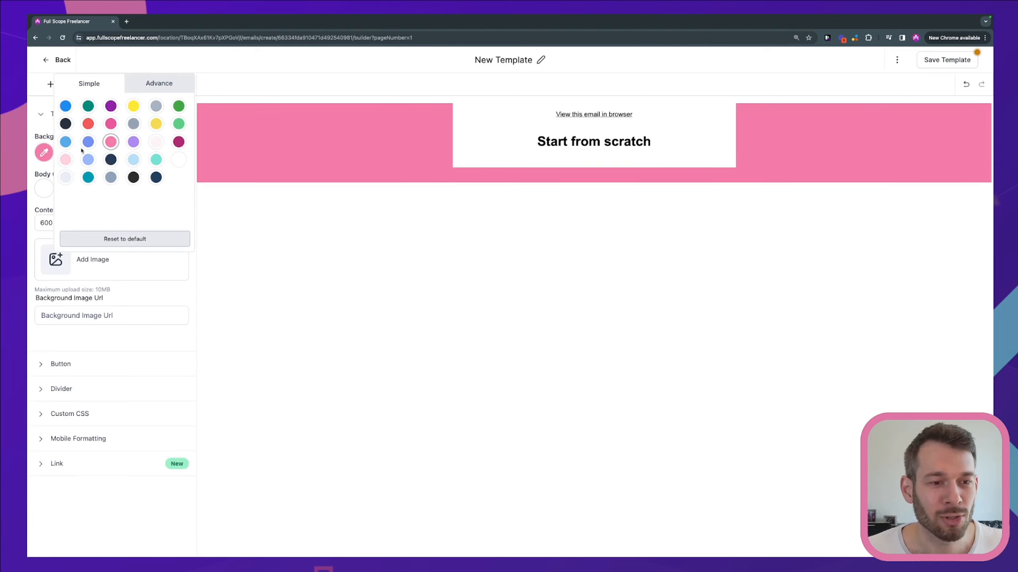
{"action": "left_click", "coordinate": [134, 125]}
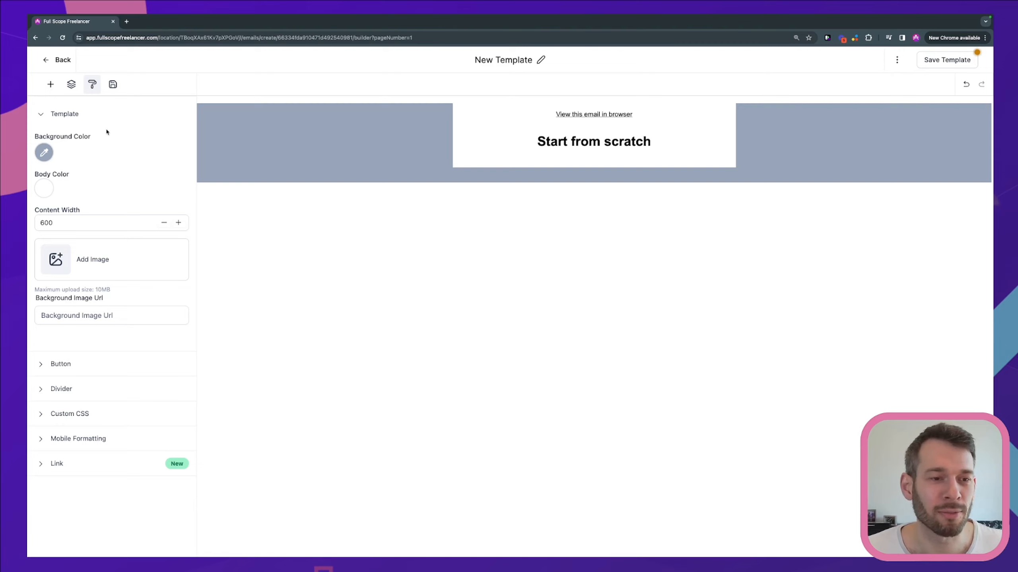
Step: Check the saved items, and replace the "Start from scratch" heading with "Headline Here"
{"action": "left_click", "coordinate": [114, 90]}
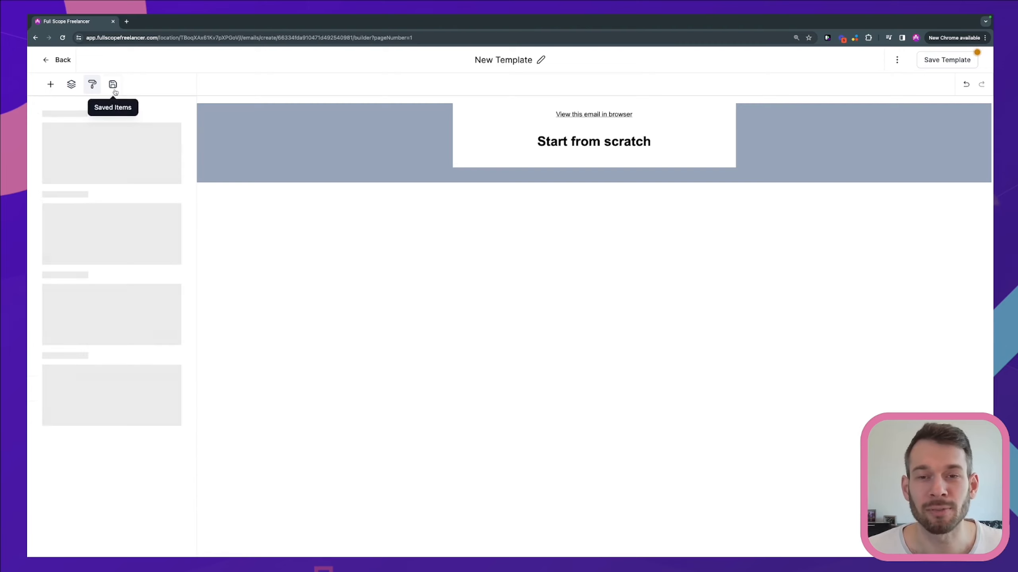
{"action": "mouse_move", "coordinate": [469, 140]}
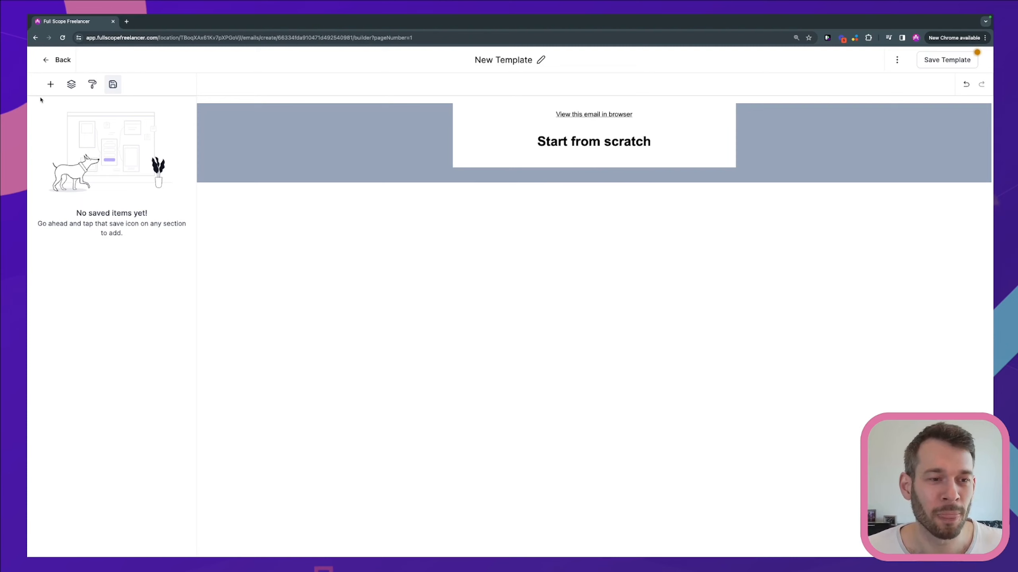
{"action": "left_click", "coordinate": [51, 84]}
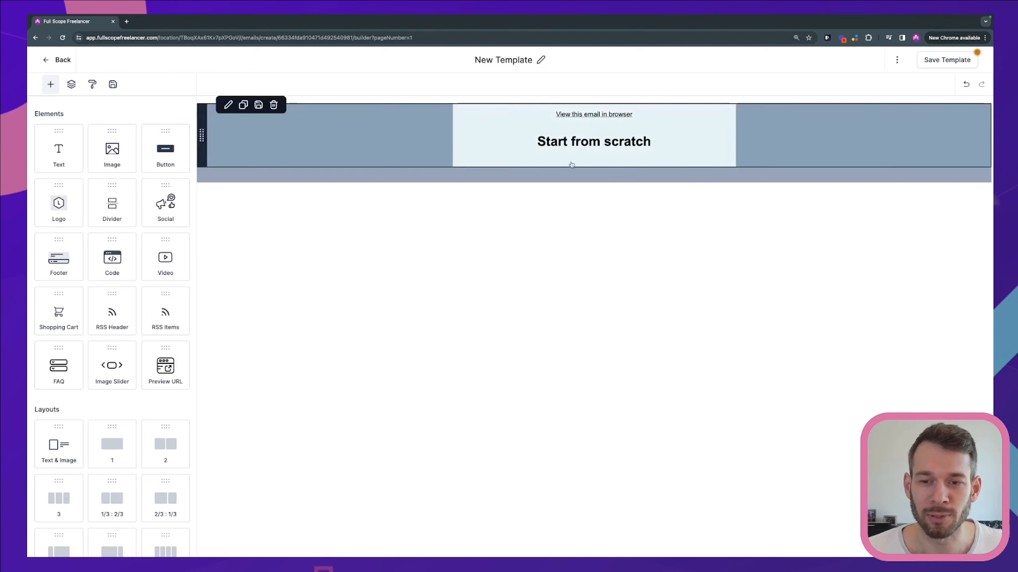
{"action": "triple_click", "coordinate": [542, 144]}
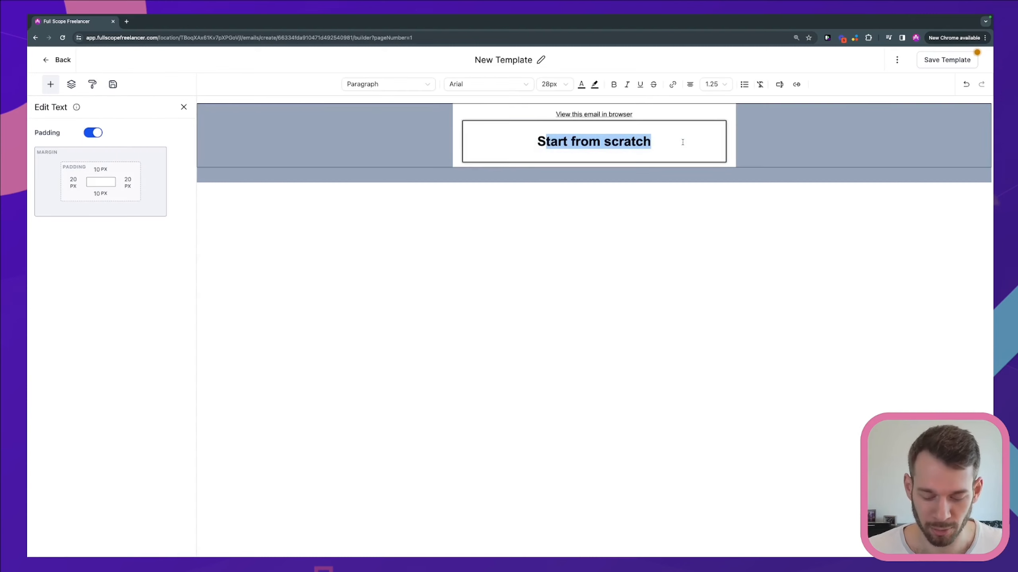
{"action": "key", "text": "BackSpace"}
{"action": "type", "text": "Headline"}
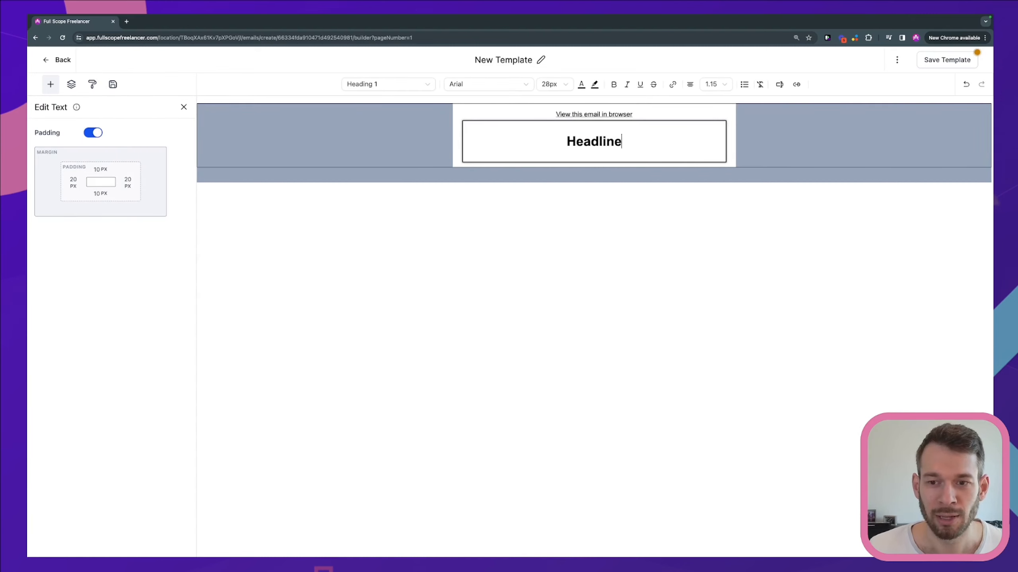
{"action": "type", "text": " Here"}
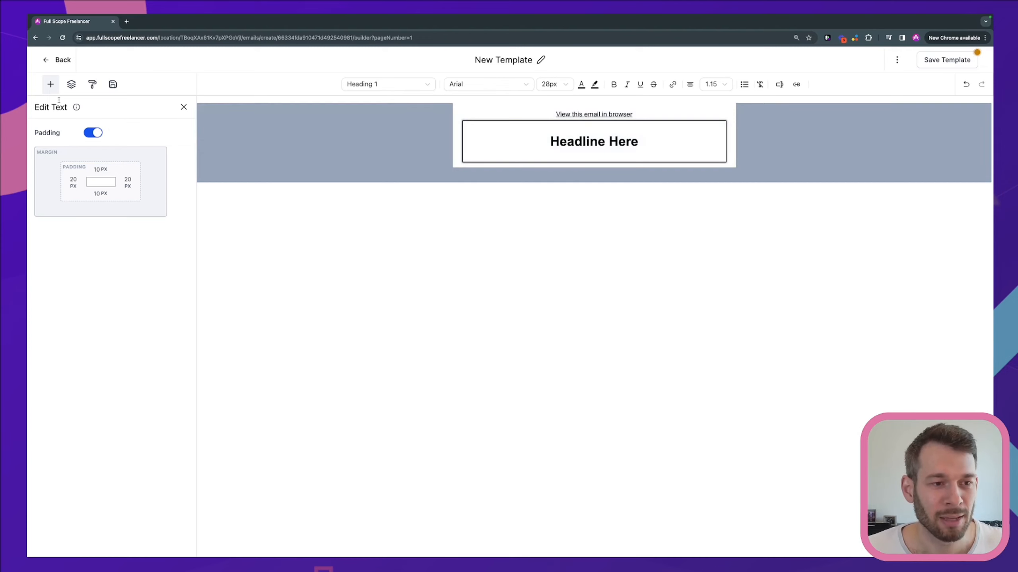
Step: Add a text element below the "Headline Here" heading and an image element beneath it
{"action": "left_click", "coordinate": [50, 84]}
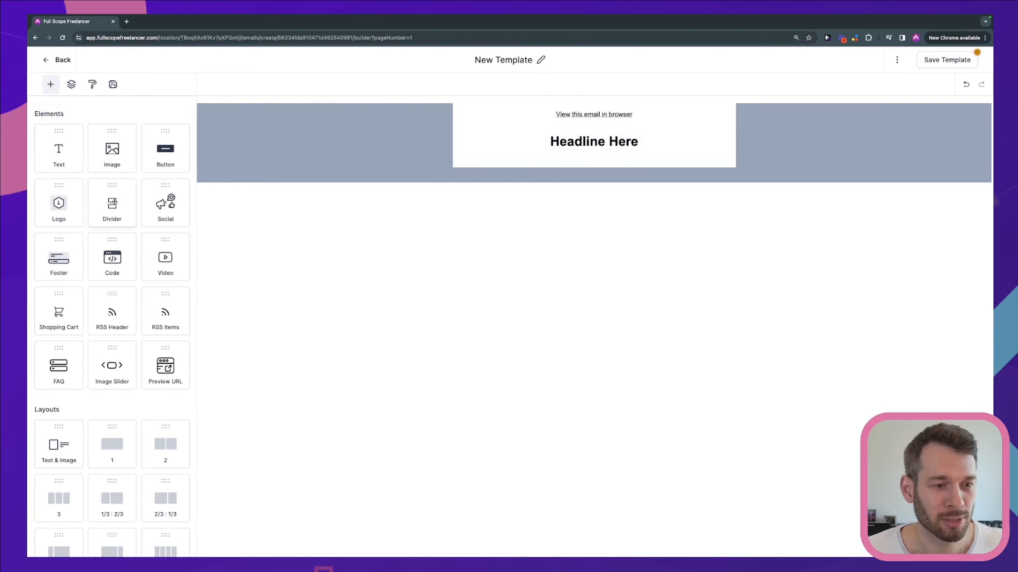
{"action": "left_click_drag", "start_coordinate": [58, 152], "coordinate": [525, 159]}
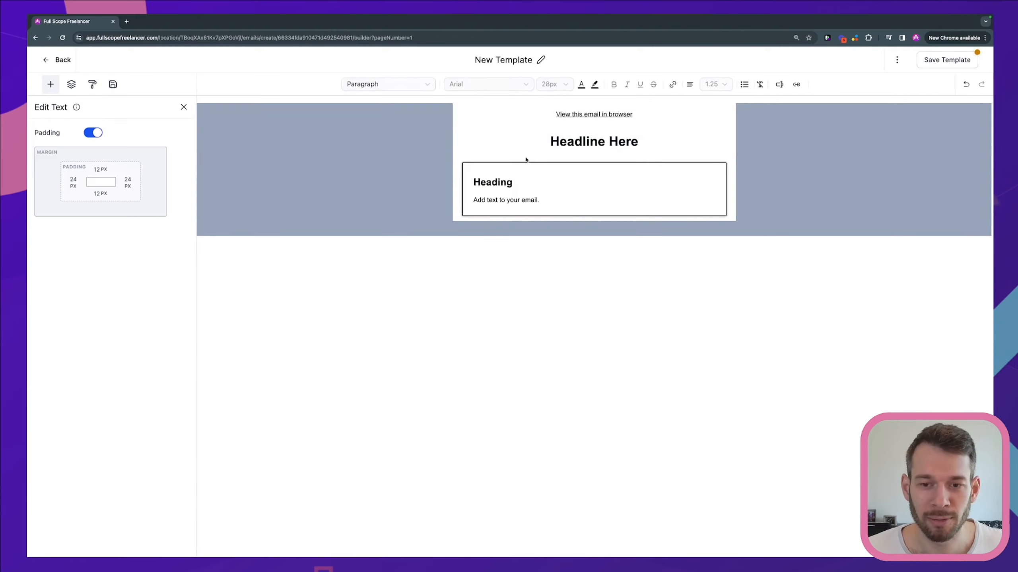
{"action": "left_click", "coordinate": [51, 85]}
{"action": "left_click_drag", "start_coordinate": [112, 151], "coordinate": [536, 217]}
Step: Add a button element below the image placeholder and a footer element beneath the button
{"action": "left_click", "coordinate": [50, 85]}
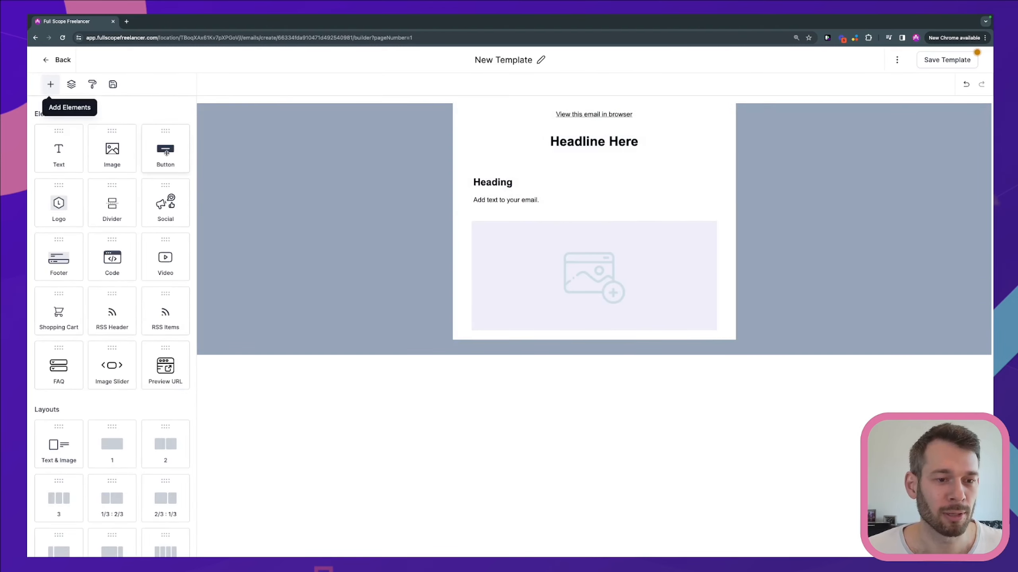
{"action": "left_click_drag", "start_coordinate": [168, 153], "coordinate": [516, 319]}
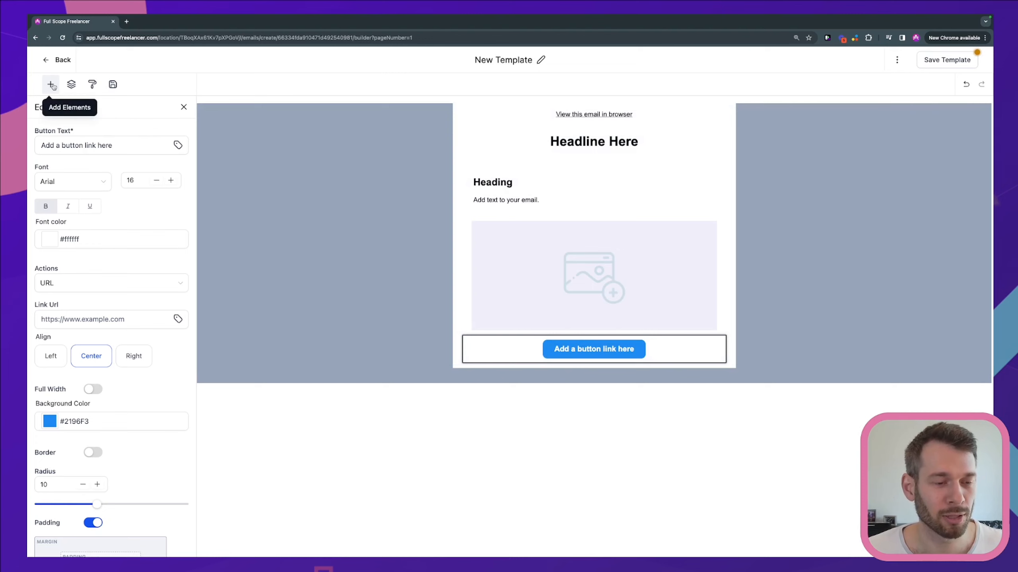
{"action": "left_click", "coordinate": [51, 85]}
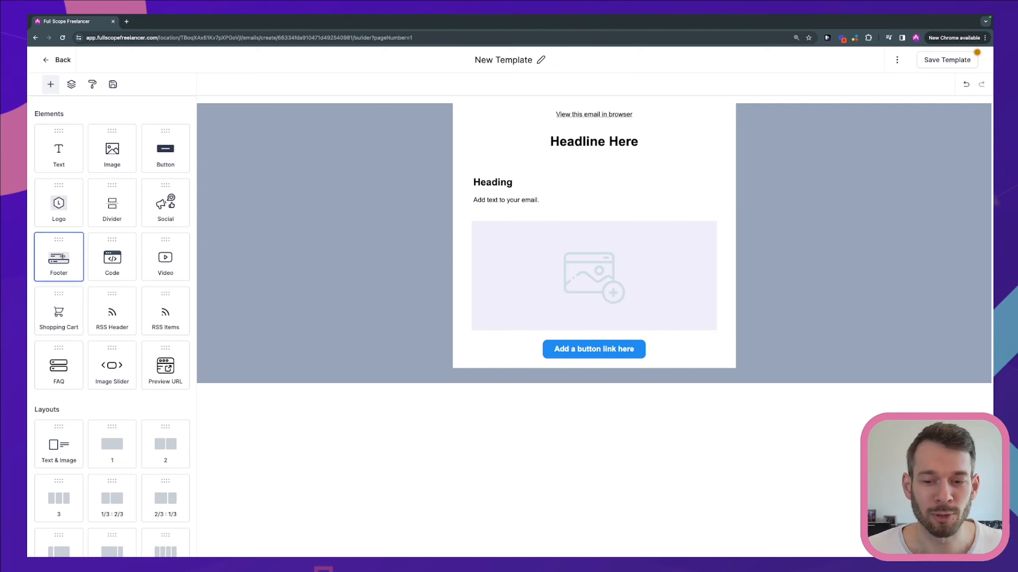
{"action": "left_click_drag", "start_coordinate": [61, 263], "coordinate": [513, 365]}
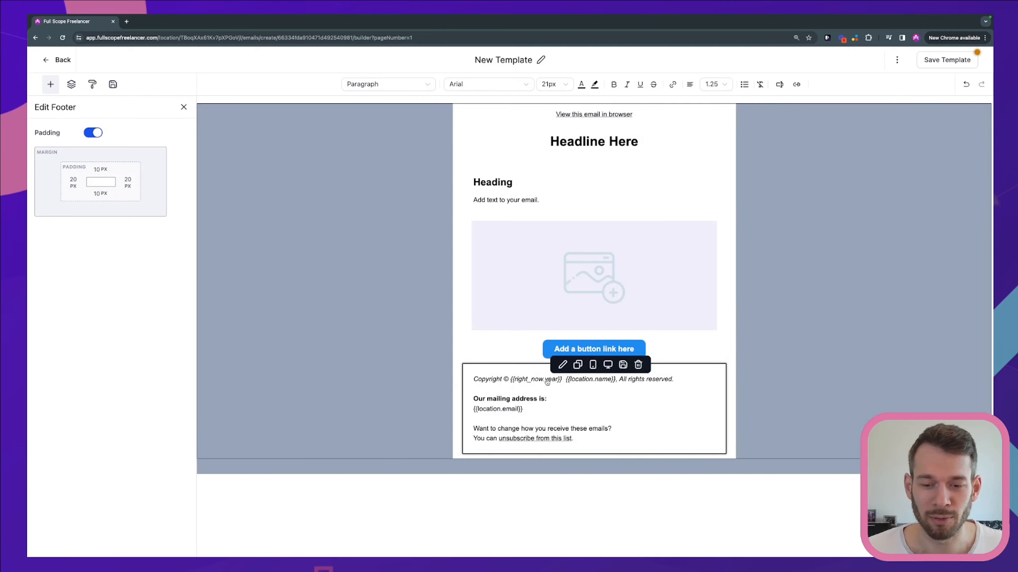
{"action": "left_click_drag", "start_coordinate": [500, 439], "coordinate": [575, 442]}
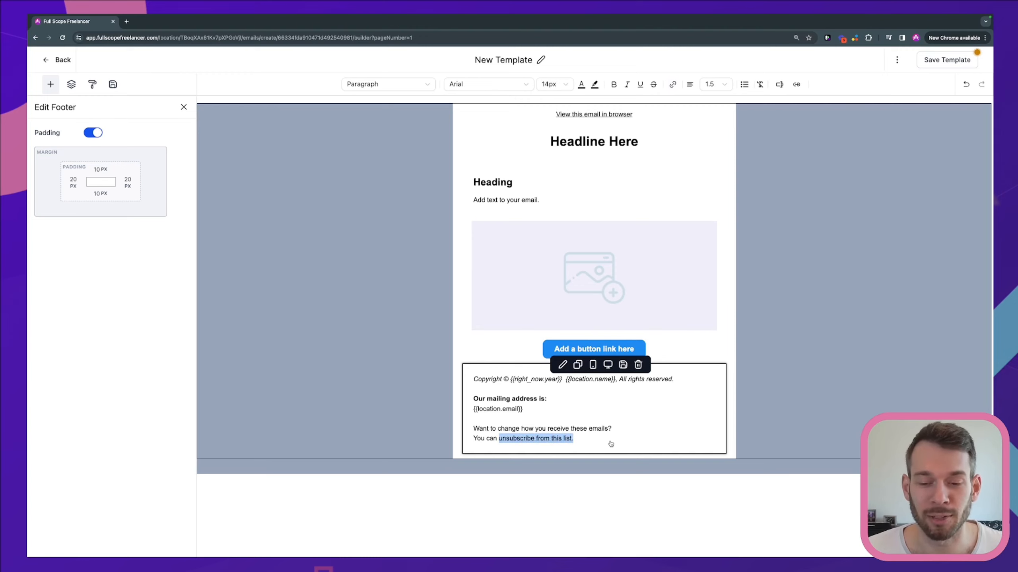
{"action": "left_click", "coordinate": [587, 441]}
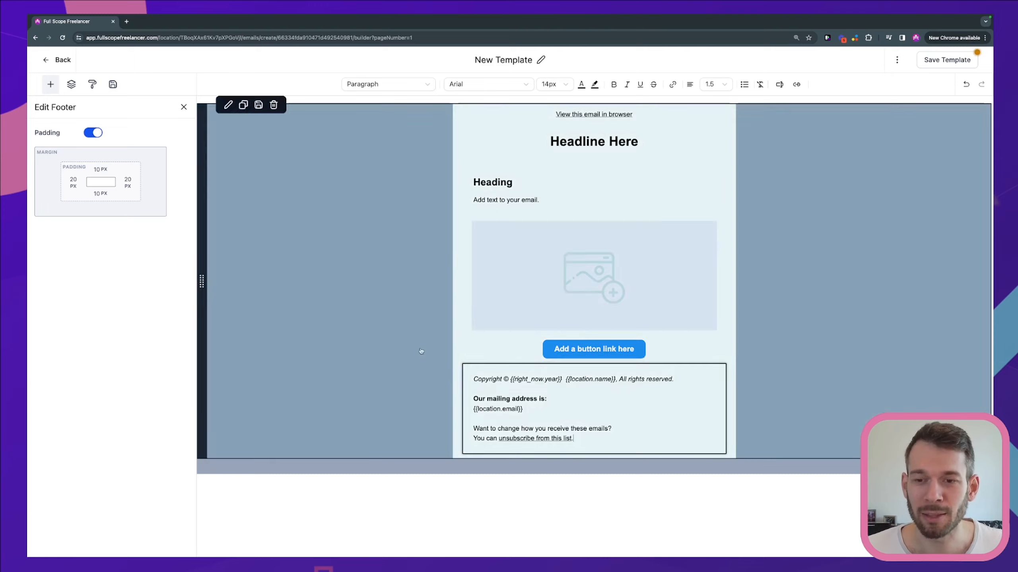
Step: Replace the "Heading" line in the added text block with "Hi Friends!"
{"action": "left_click", "coordinate": [500, 185]}
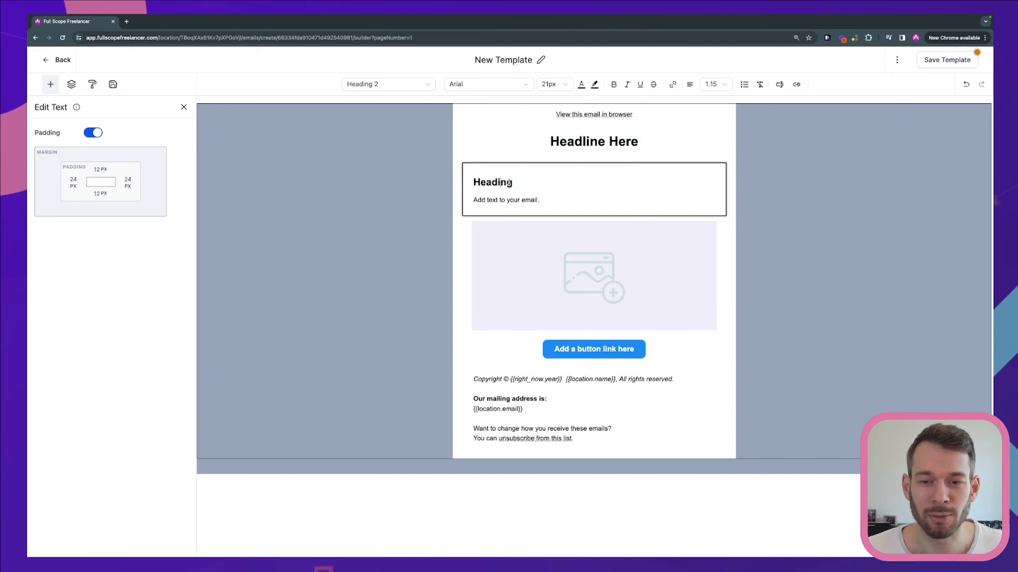
{"action": "left_click_drag", "start_coordinate": [511, 182], "coordinate": [467, 185]}
{"action": "type", "text": "H"}
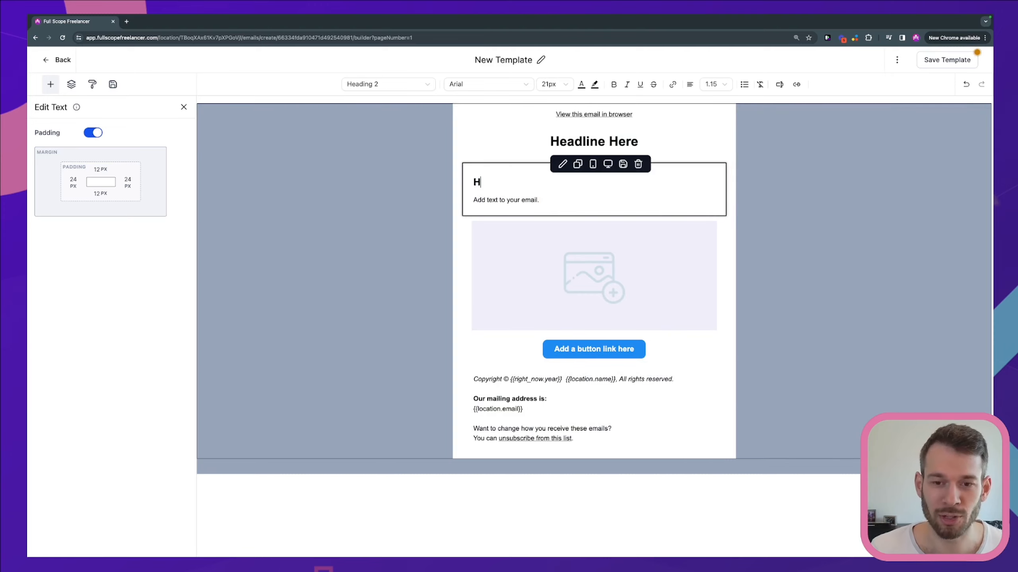
{"action": "type", "text": "i Friends!"}
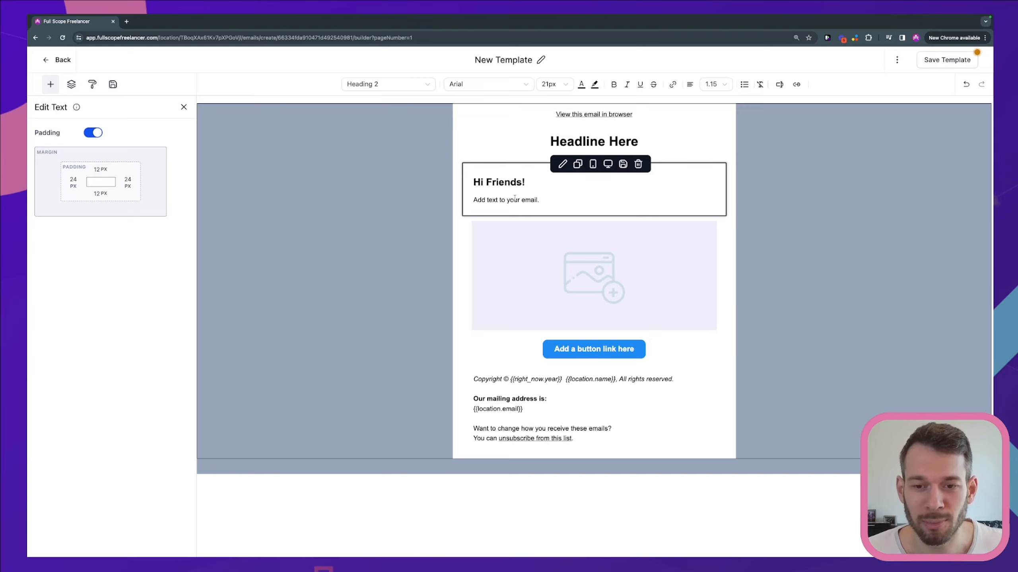
{"action": "left_click", "coordinate": [547, 201]}
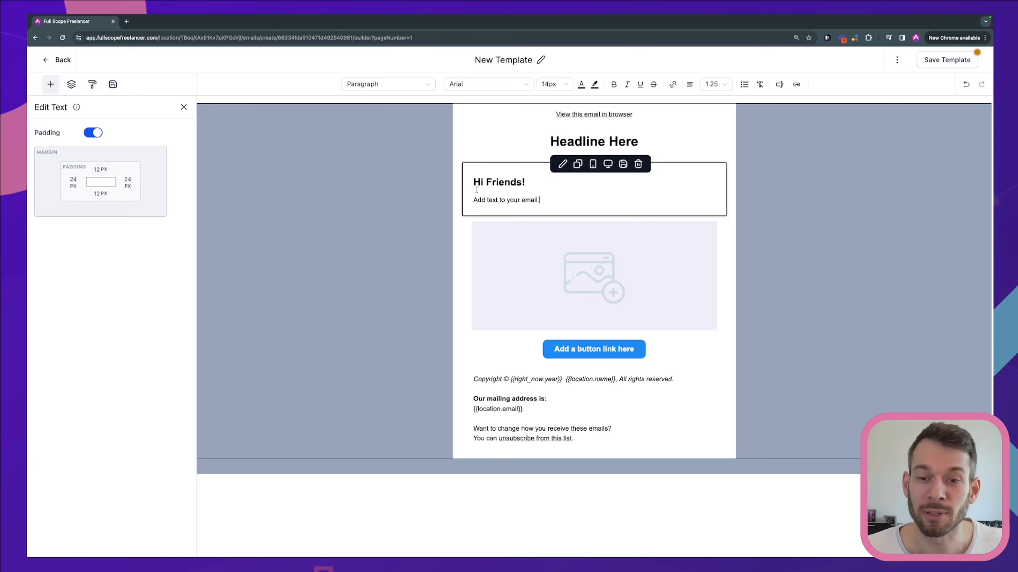
Step: Replace "Friends" in the greeting with the contact's First Name custom value, keeping the exclamation mark
{"action": "left_click_drag", "start_coordinate": [522, 182], "coordinate": [488, 182]}
{"action": "key", "text": "BackSpace"}
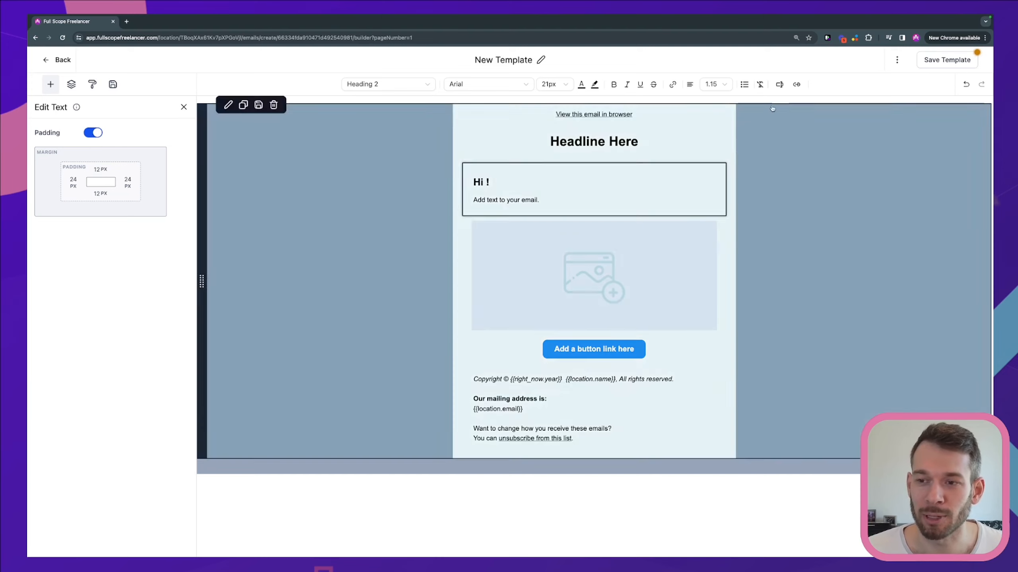
{"action": "left_click", "coordinate": [779, 85]}
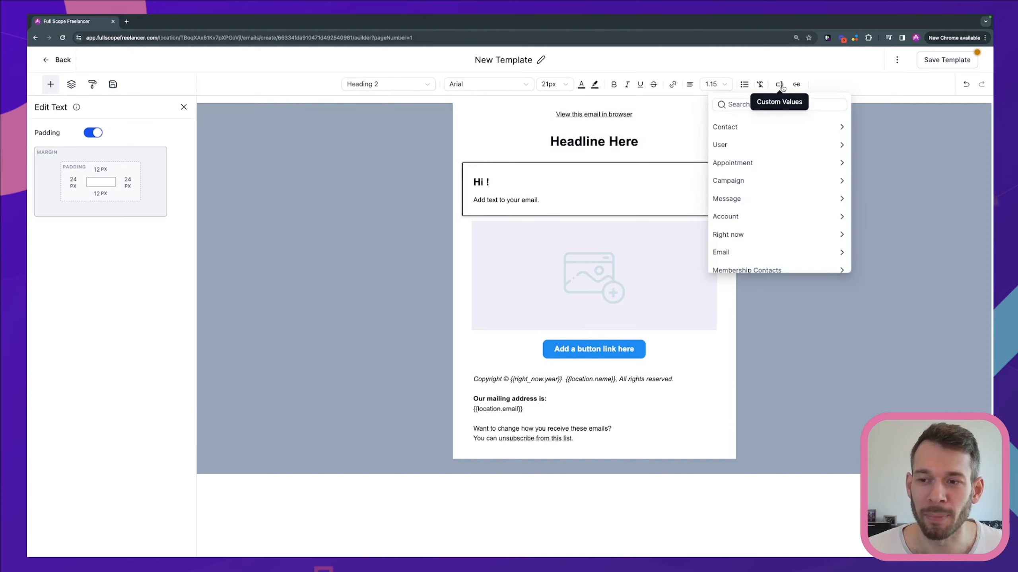
{"action": "left_click", "coordinate": [749, 128]}
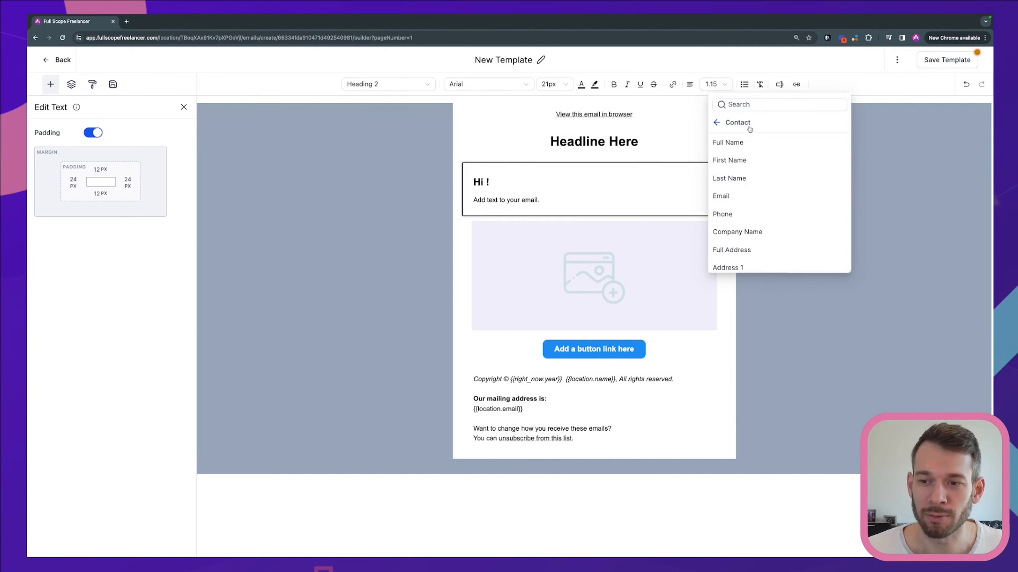
{"action": "left_click", "coordinate": [734, 161]}
{"action": "left_click", "coordinate": [579, 201]}
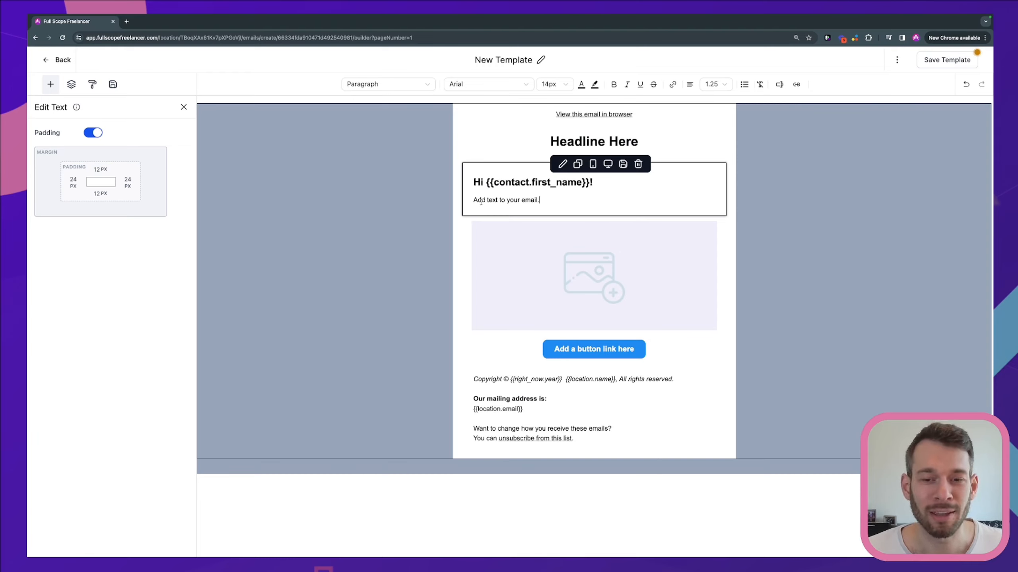
{"action": "left_click_drag", "start_coordinate": [474, 200], "coordinate": [548, 202]}
{"action": "left_click", "coordinate": [543, 203]}
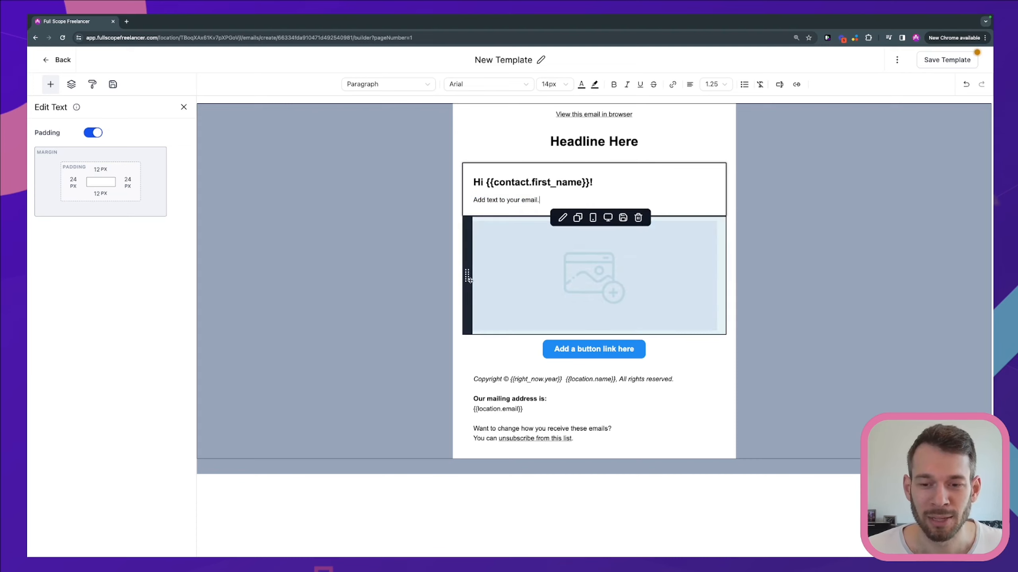
Step: Examine the settings of the image, text and button elements and of the surrounding layout
{"action": "left_click", "coordinate": [537, 275]}
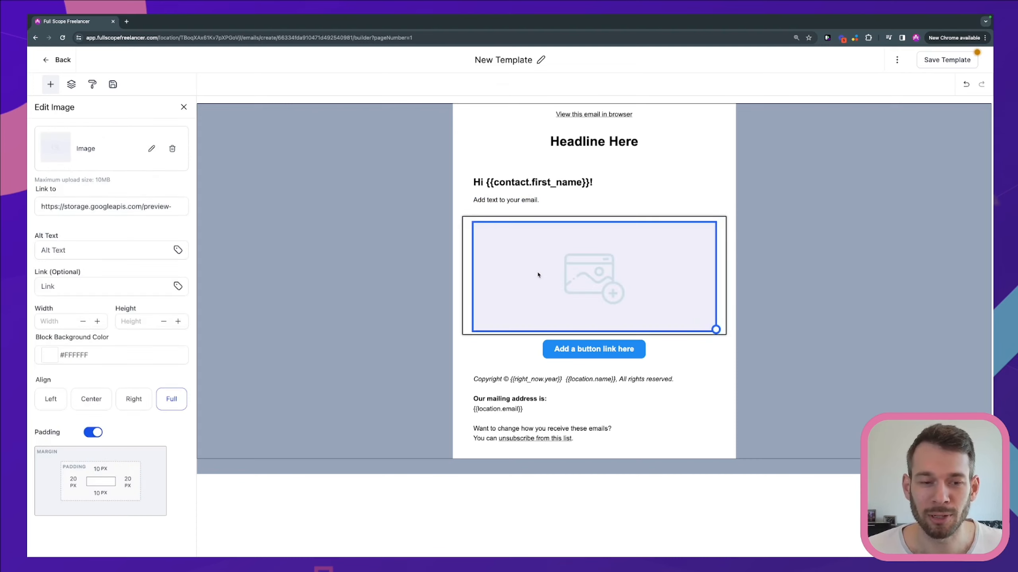
{"action": "left_click", "coordinate": [512, 351]}
{"action": "left_click", "coordinate": [517, 288]}
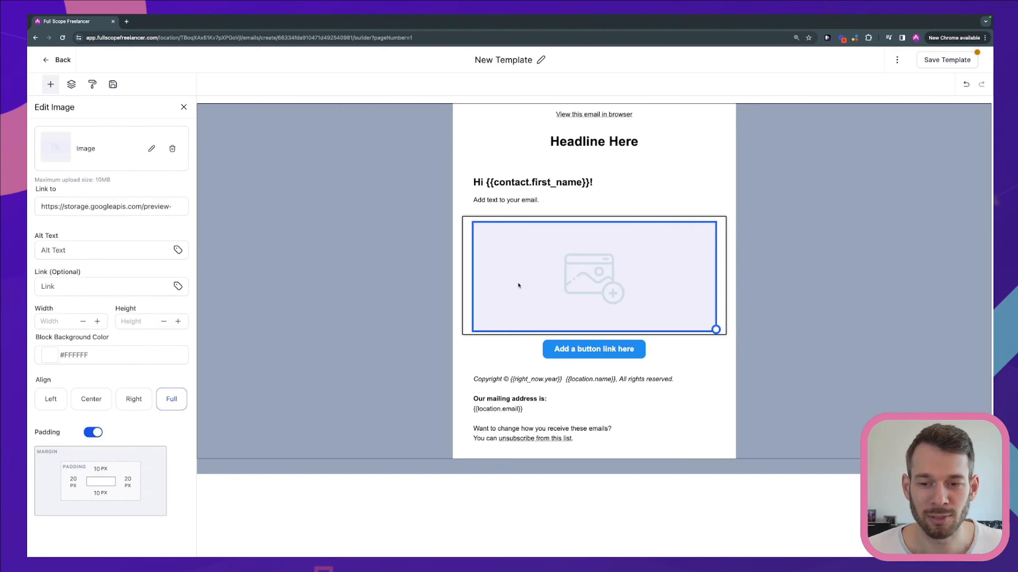
{"action": "left_click", "coordinate": [530, 189]}
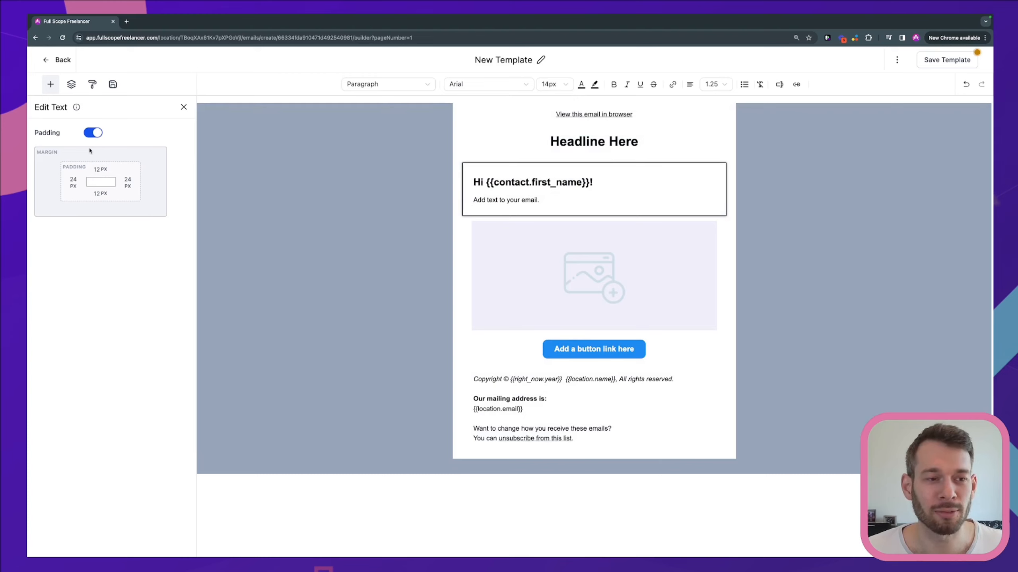
{"action": "left_click", "coordinate": [516, 321]}
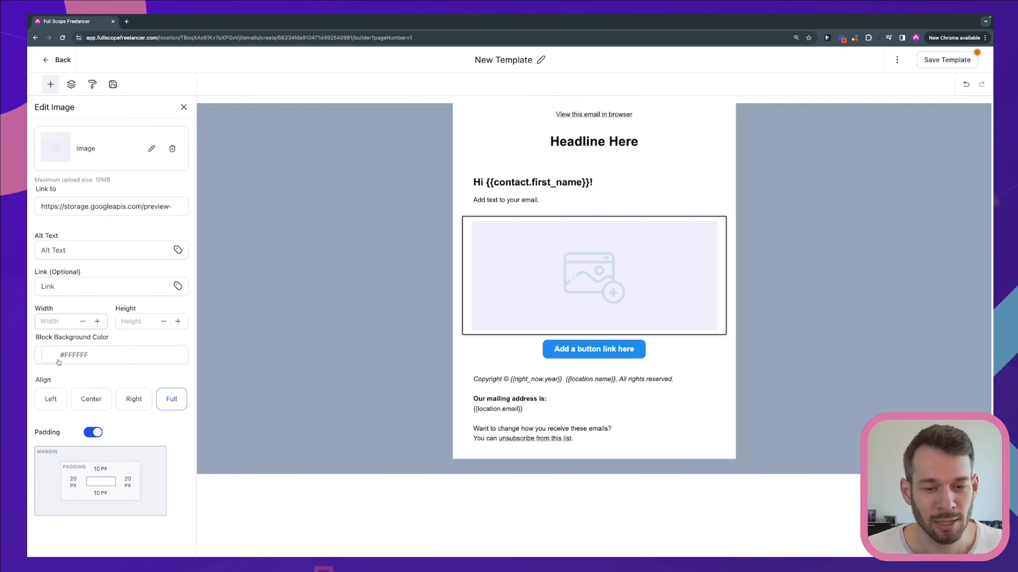
{"action": "left_click", "coordinate": [497, 357]}
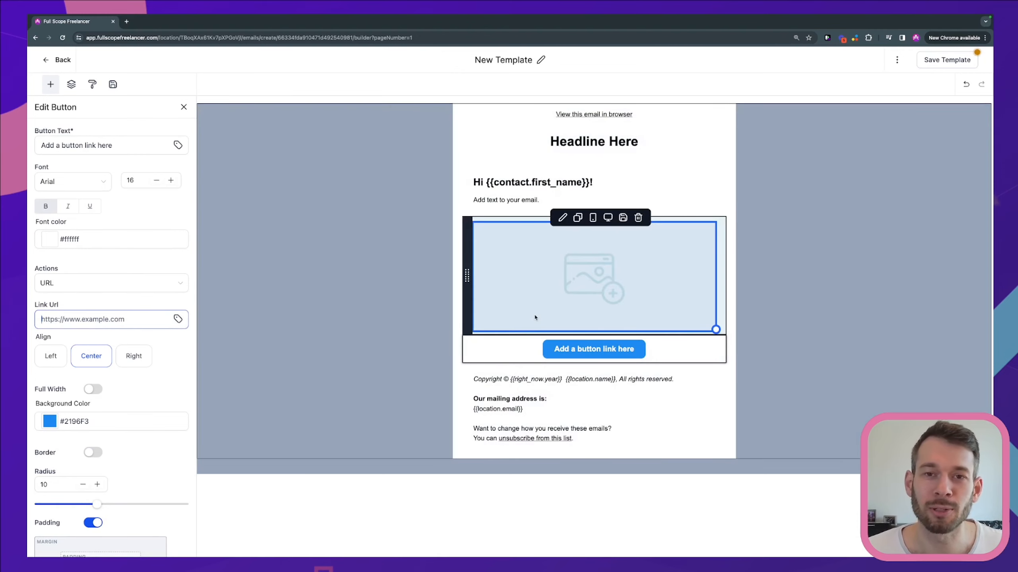
{"action": "left_click", "coordinate": [386, 257]}
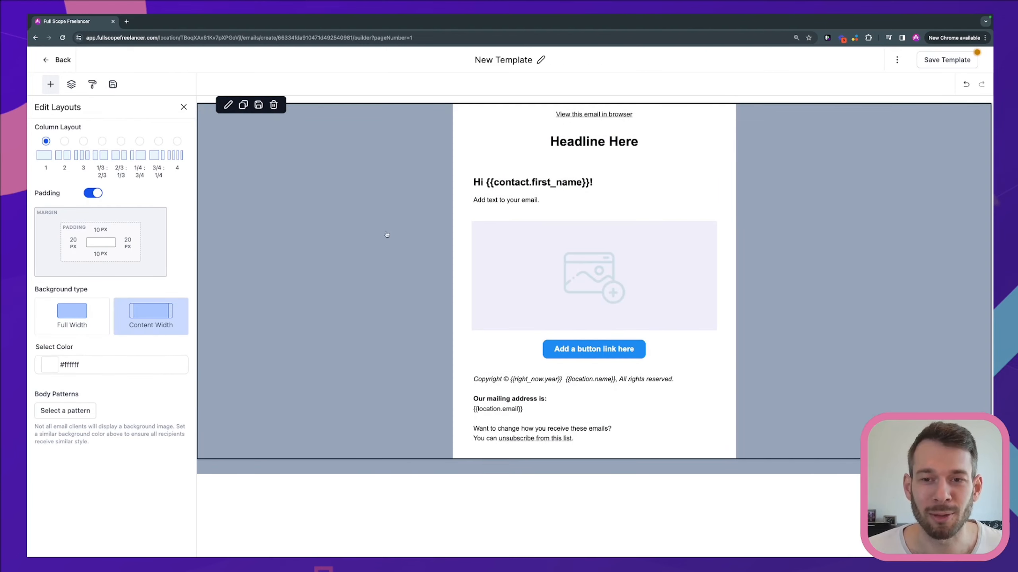
Step: Rename the template "My Awesome New Template" and save it
{"action": "left_click", "coordinate": [491, 61]}
{"action": "left_click_drag", "start_coordinate": [491, 62], "coordinate": [465, 63]}
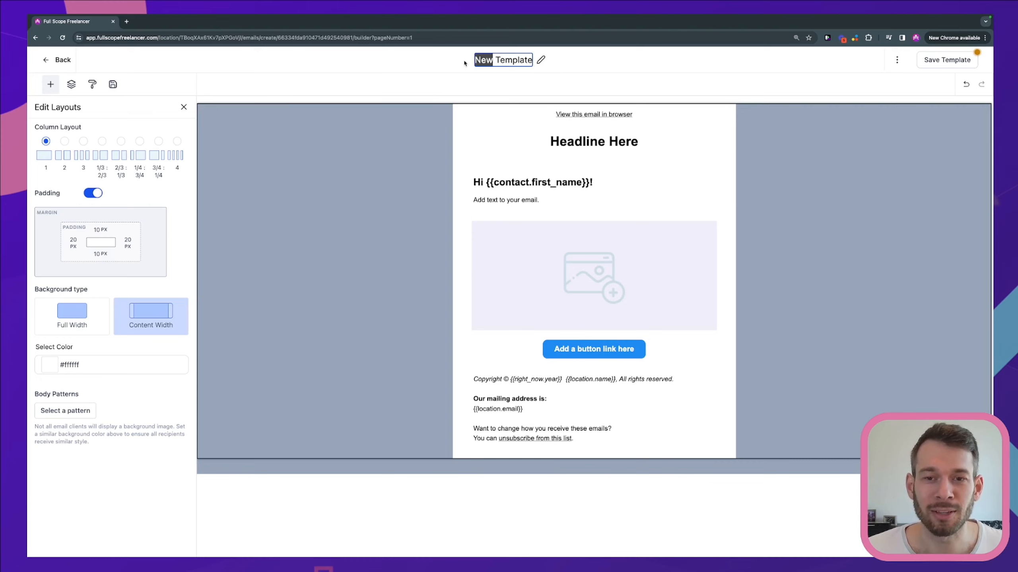
{"action": "type", "text": "My Awesome N"}
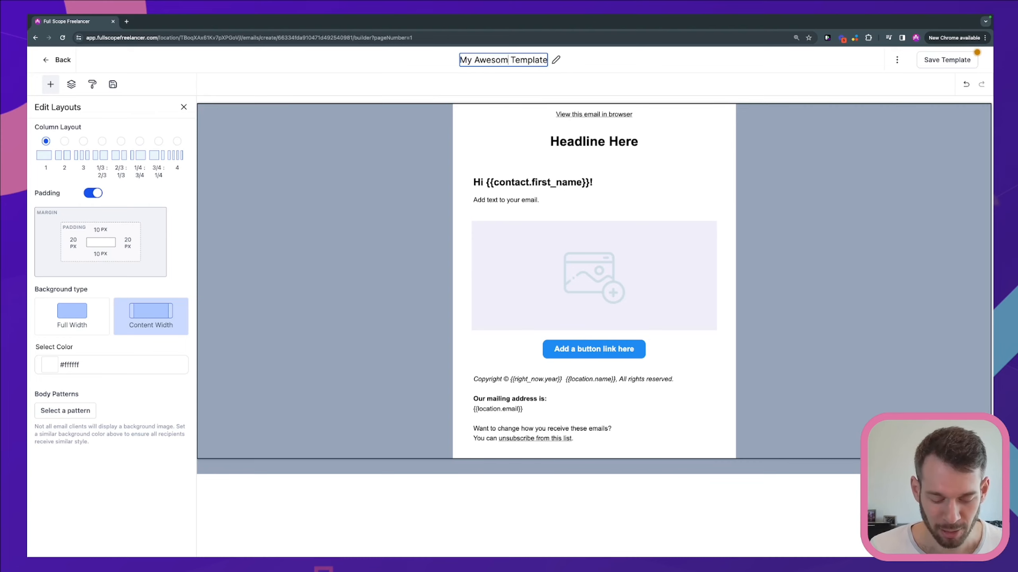
{"action": "type", "text": "ew"}
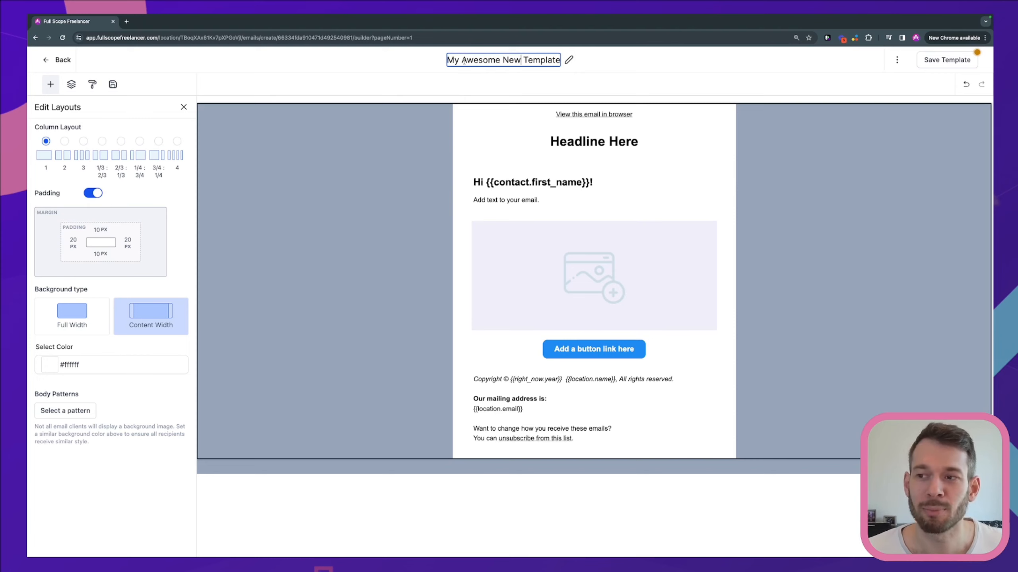
{"action": "left_click", "coordinate": [935, 60]}
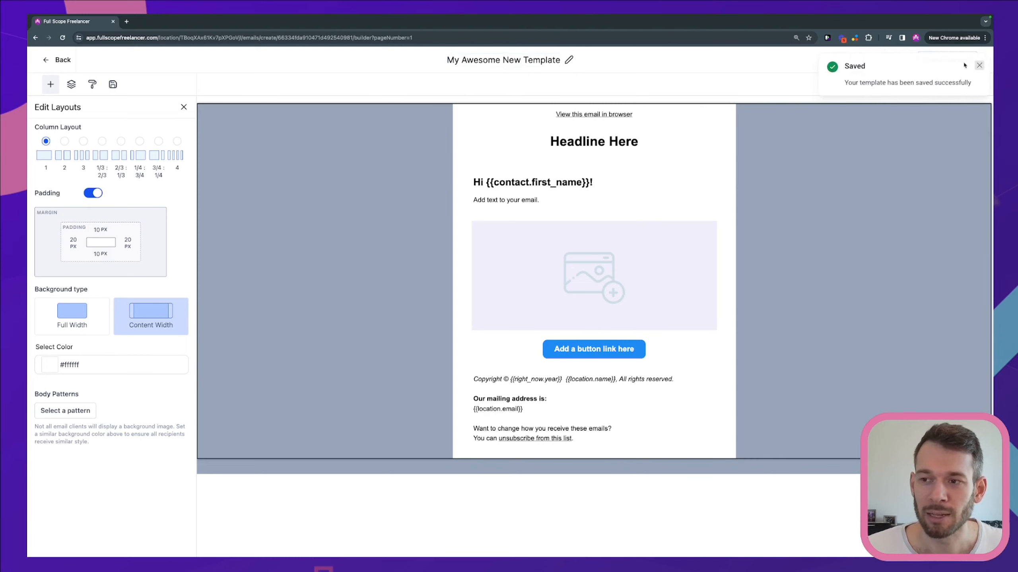
{"action": "left_click", "coordinate": [976, 65]}
Step: Preview the template in desktop, mobile and tablet views, checking the personalized greeting, and return to the email builder
{"action": "left_click", "coordinate": [898, 61]}
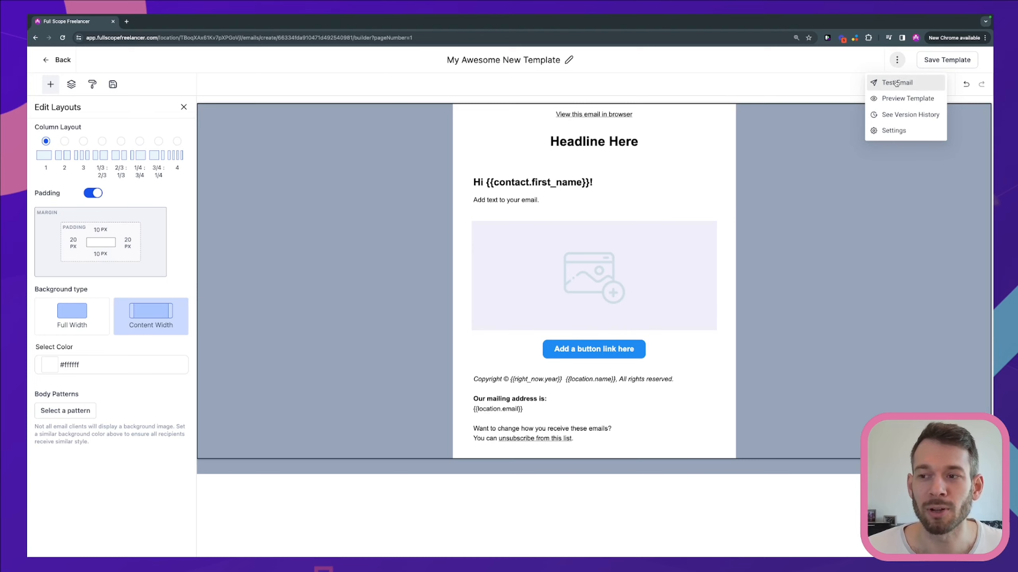
{"action": "left_click", "coordinate": [912, 101]}
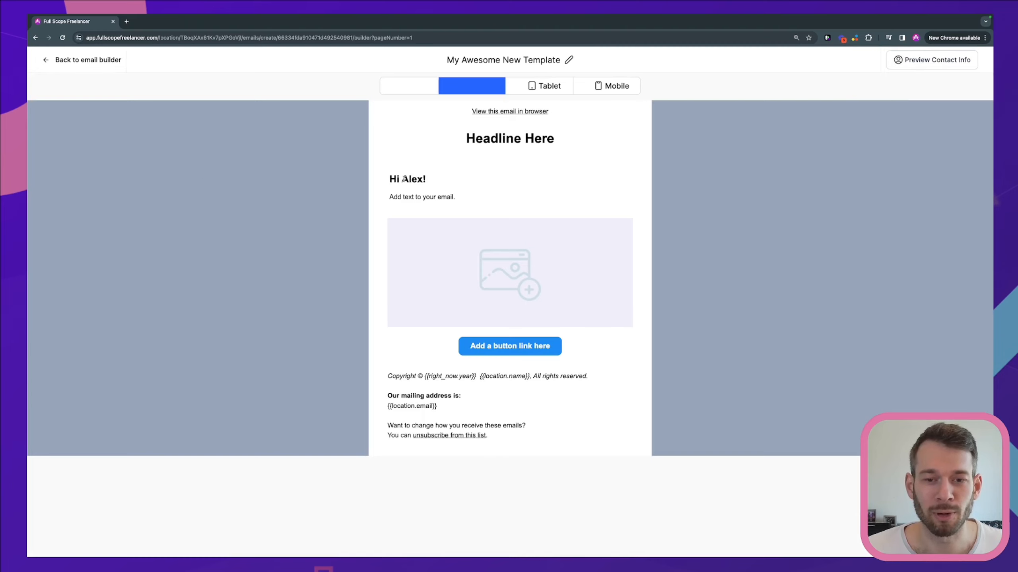
{"action": "left_click_drag", "start_coordinate": [403, 179], "coordinate": [419, 180]}
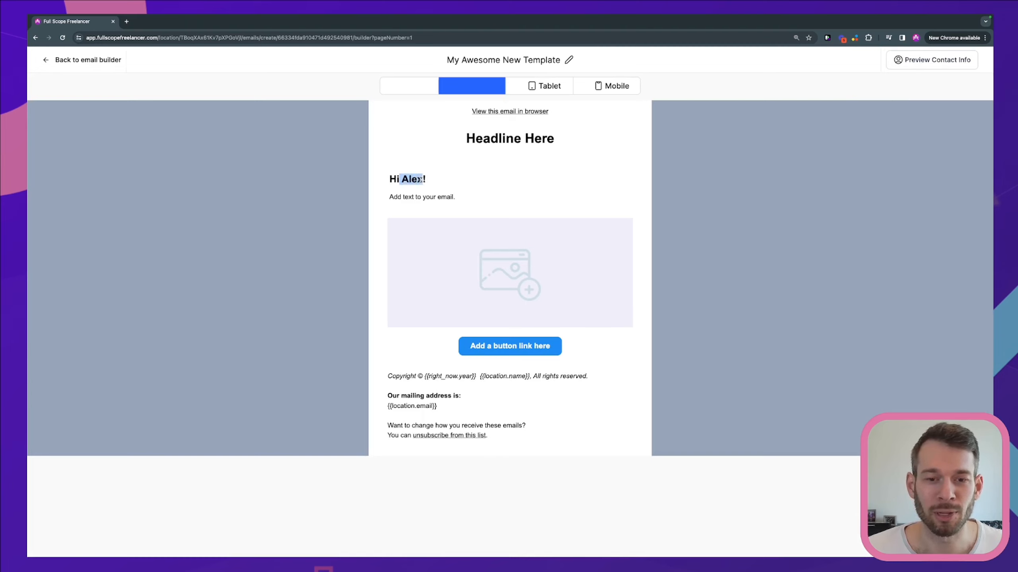
{"action": "left_click", "coordinate": [426, 182]}
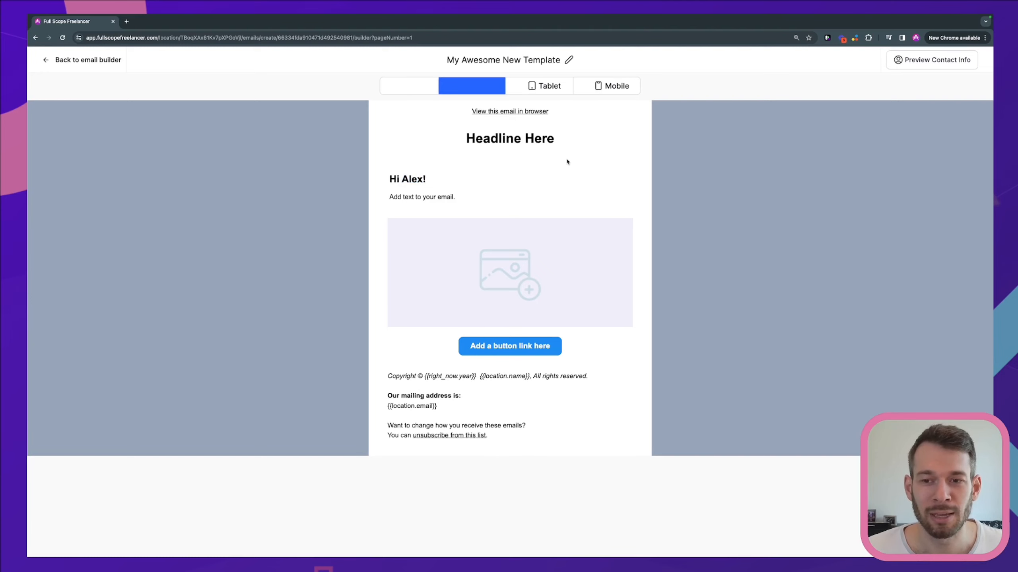
{"action": "left_click", "coordinate": [609, 91]}
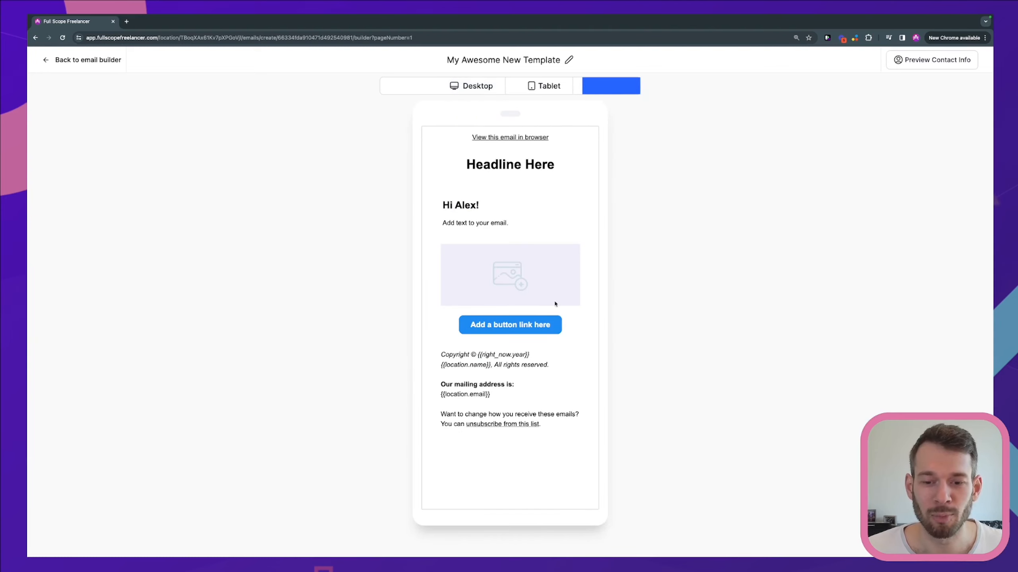
{"action": "left_click", "coordinate": [543, 87]}
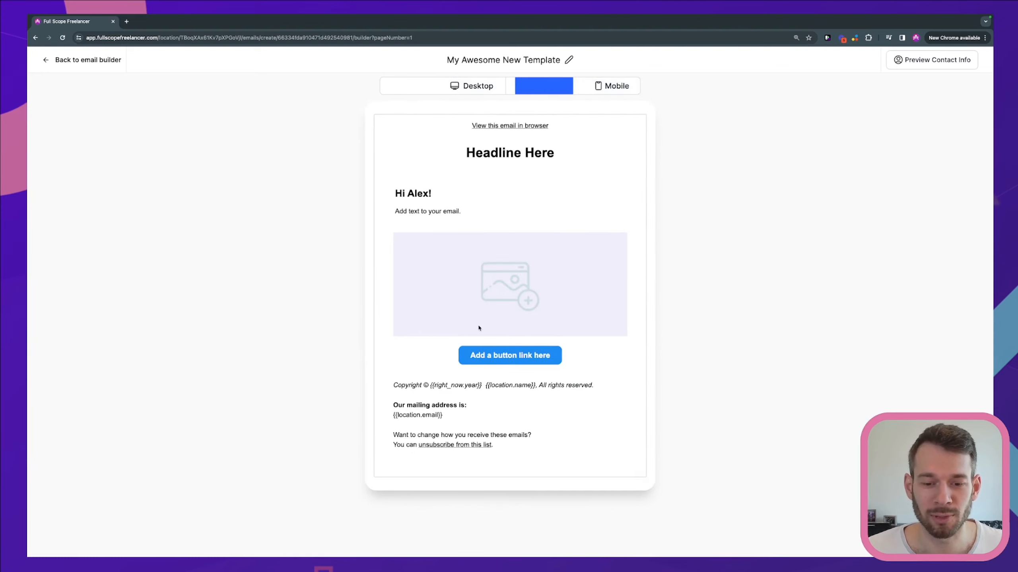
{"action": "left_click", "coordinate": [477, 93]}
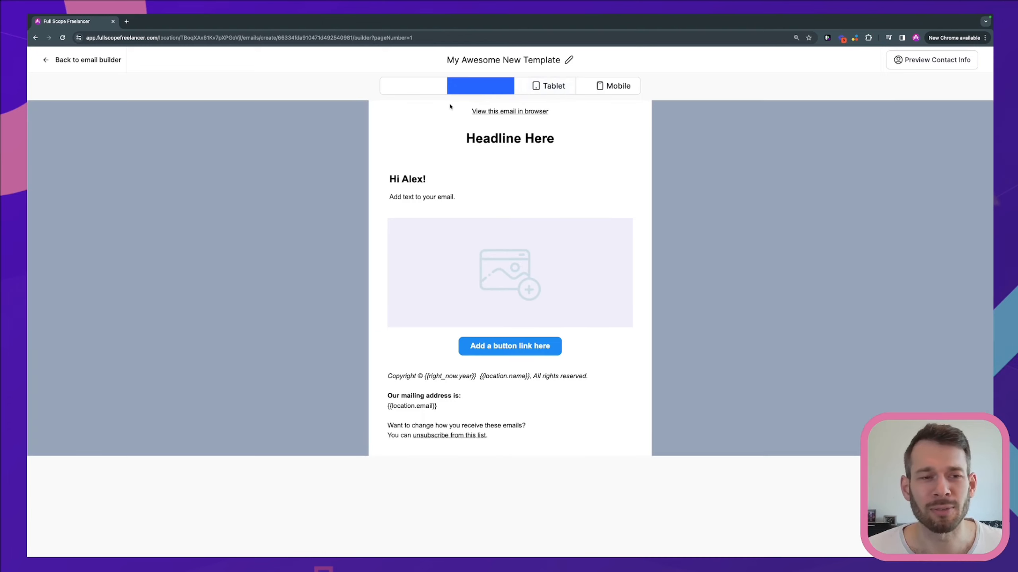
{"action": "left_click", "coordinate": [60, 60]}
{"action": "left_click", "coordinate": [898, 60]}
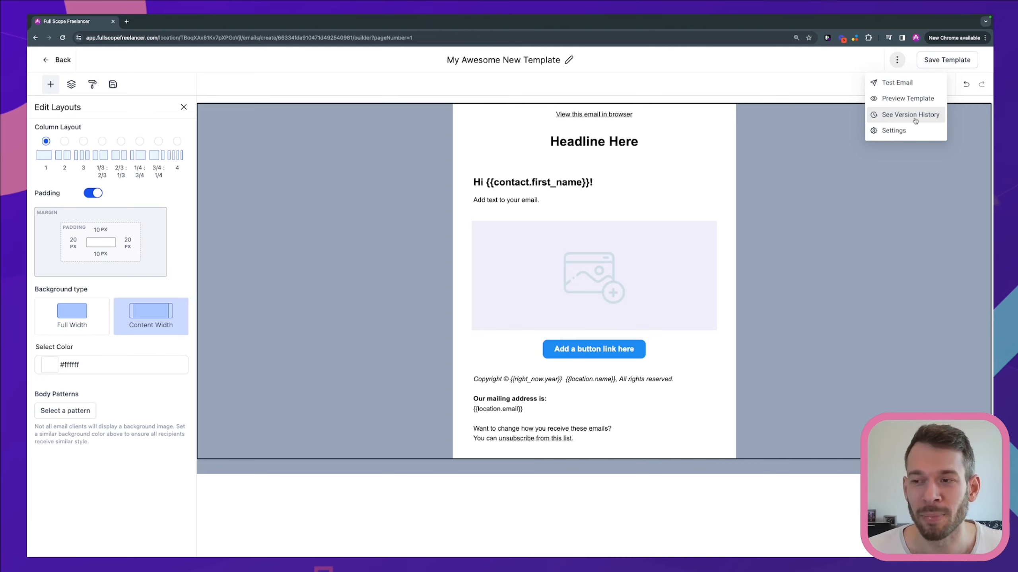
{"action": "left_click", "coordinate": [872, 62]}
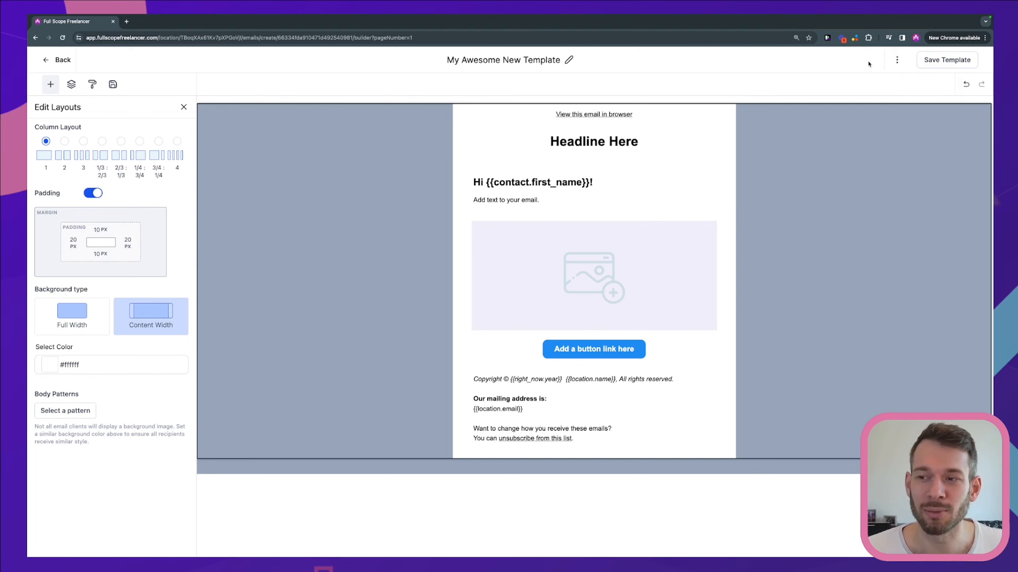
Step: Return to the email templates list, create a campaign from "My Awesome New Template" and exit the campaign editor
{"action": "left_click", "coordinate": [45, 61]}
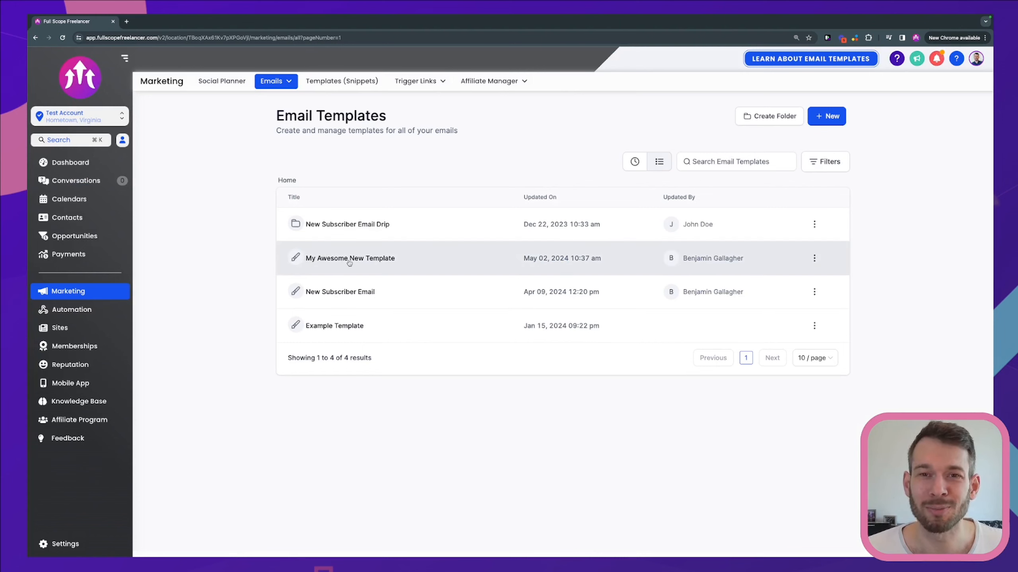
{"action": "left_click", "coordinate": [814, 259]}
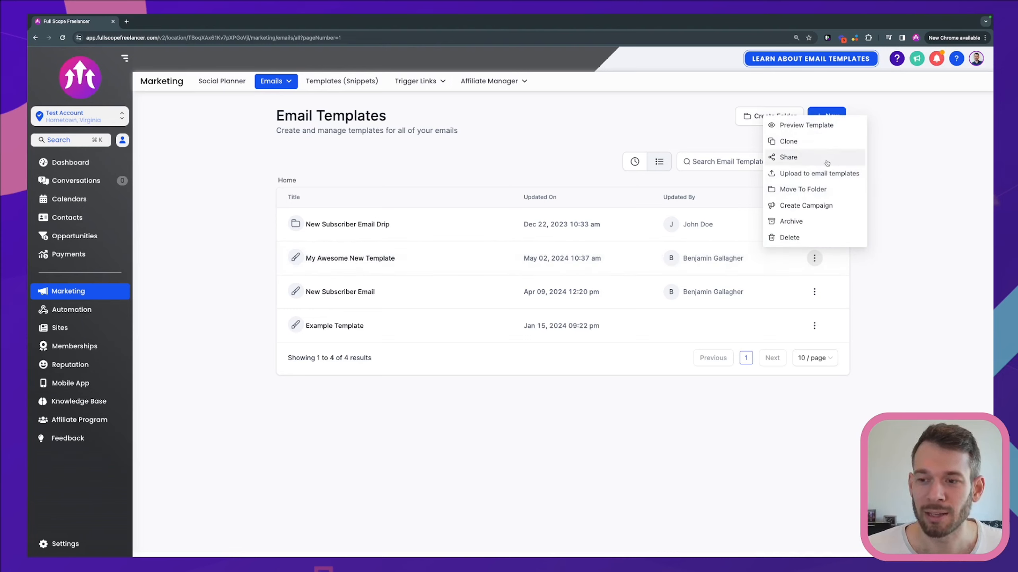
{"action": "left_click", "coordinate": [843, 205]}
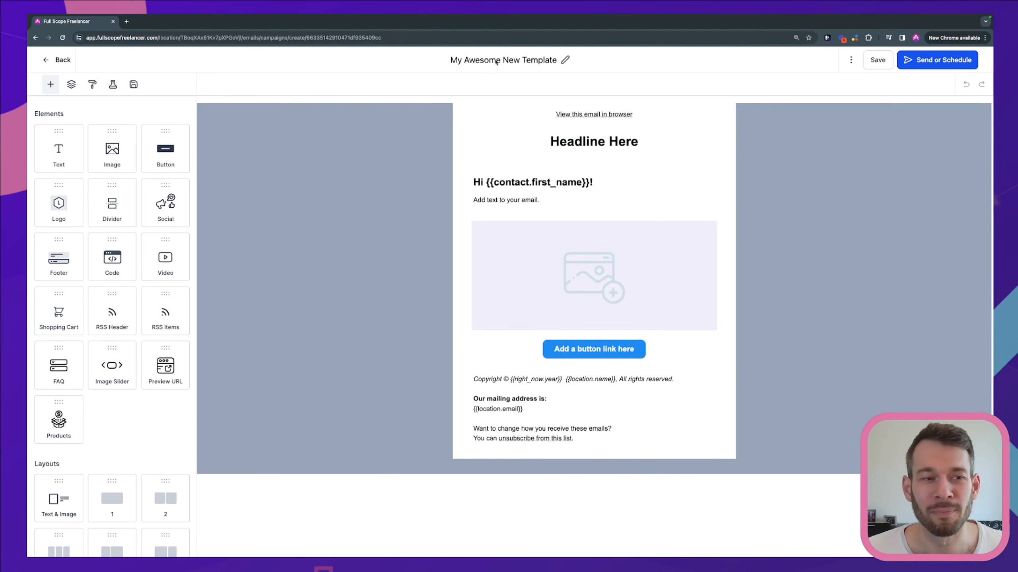
{"action": "left_click", "coordinate": [56, 61]}
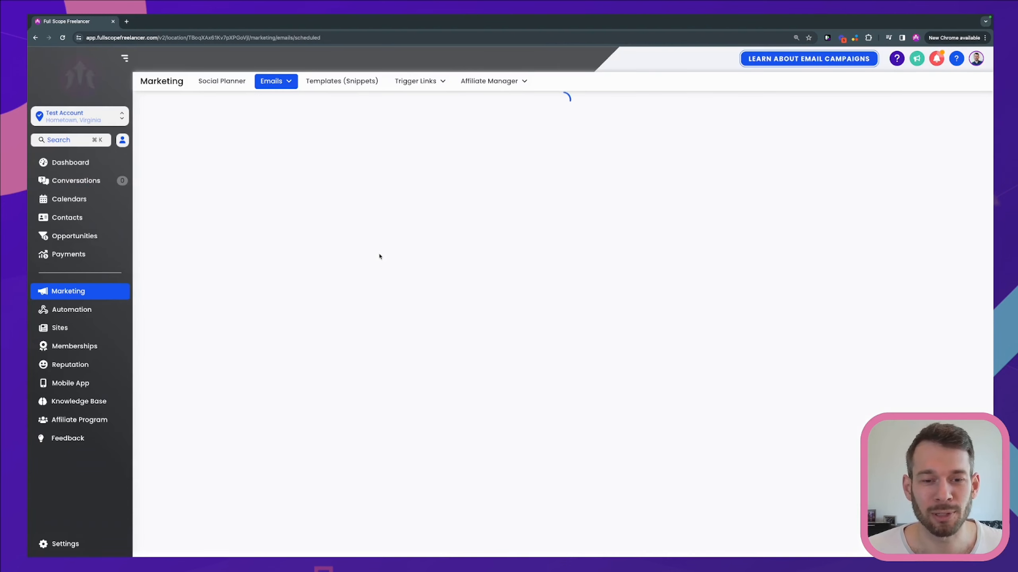